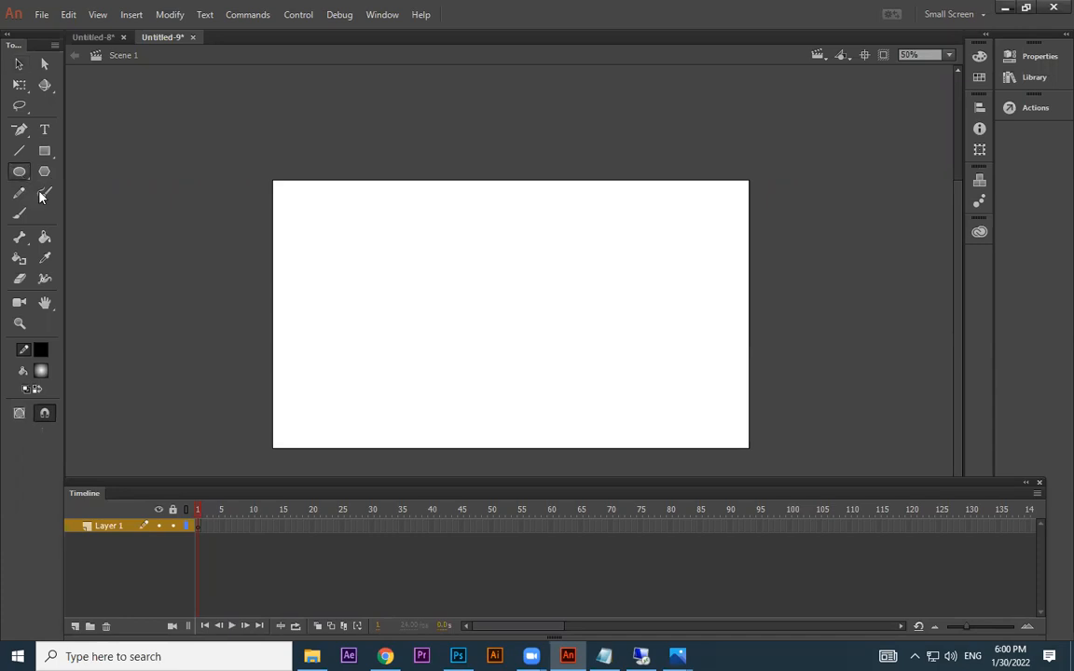
Step: Rename the existing layer as ground and add a new layer above it named ball
double_click(127, 527)
type("grou")
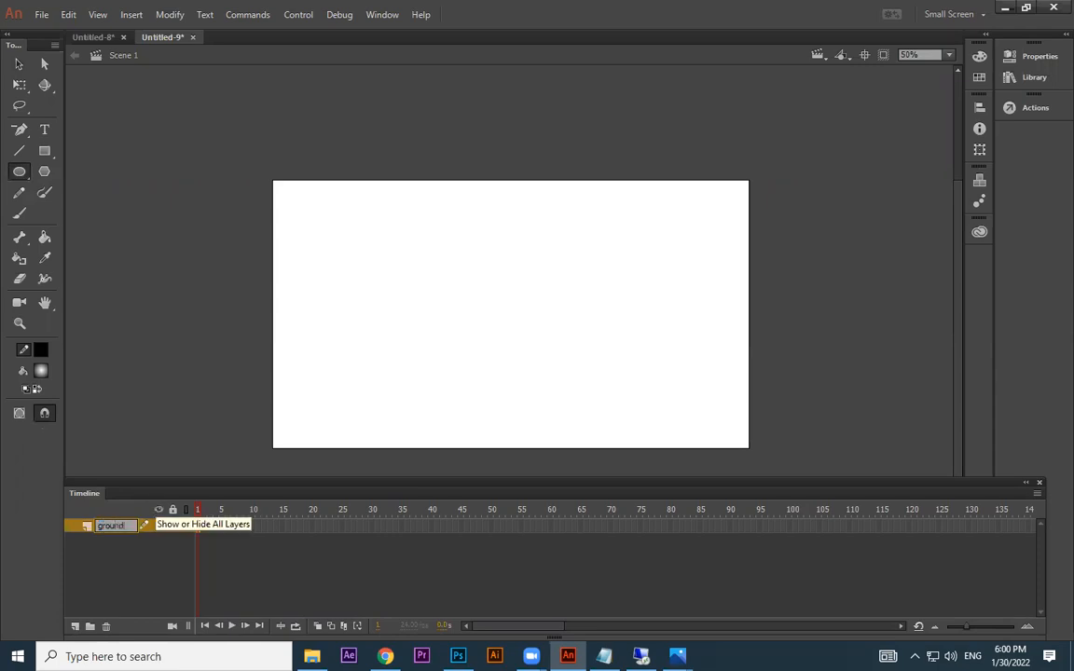
type("nd")
key("Return")
left_click(76, 627)
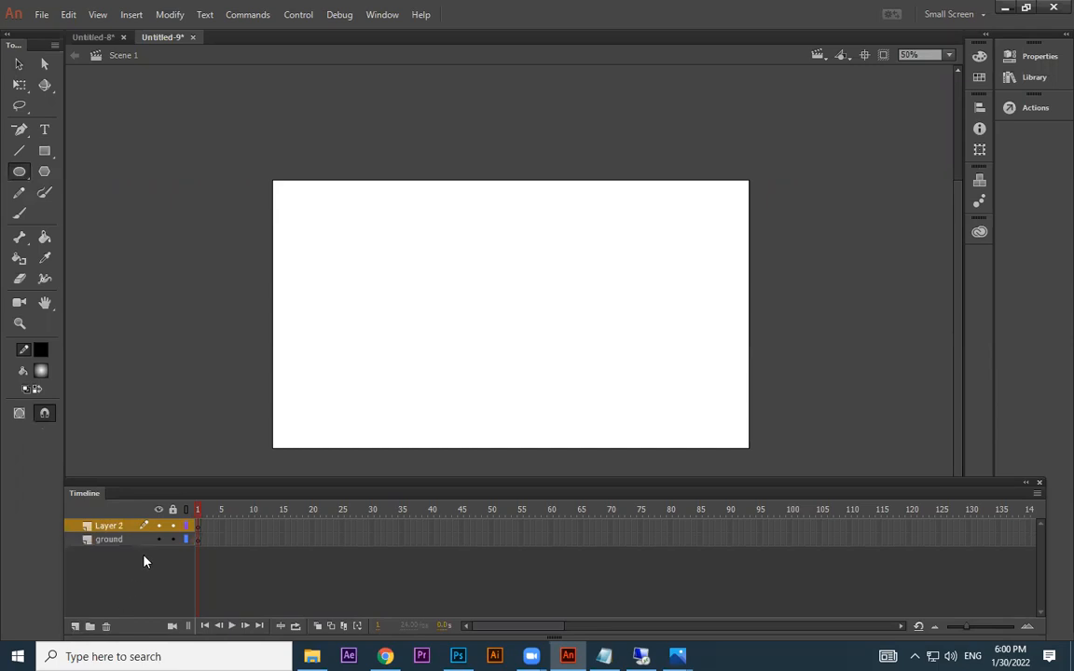
type("ball")
key("Return")
Step: Draw a horizontal line about 1296 px wide across the lower part of the stage on the ground layer
left_click(198, 540)
left_click(20, 151)
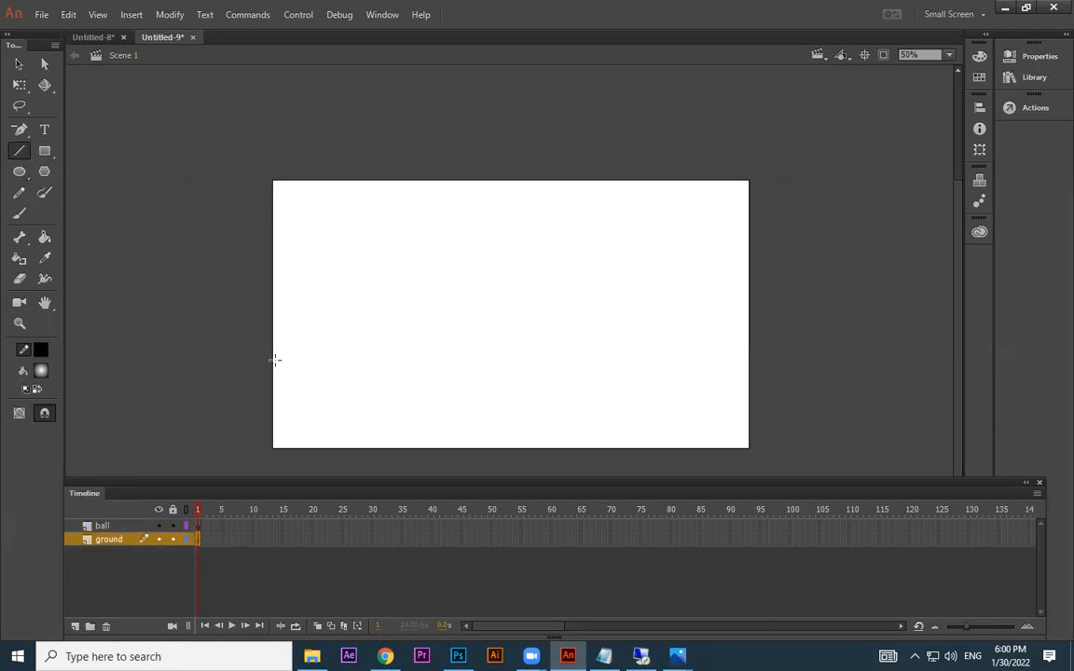
left_click_drag(269, 370, 750, 371)
Step: Select the whole ground line and check its size and stroke properties
key("v")
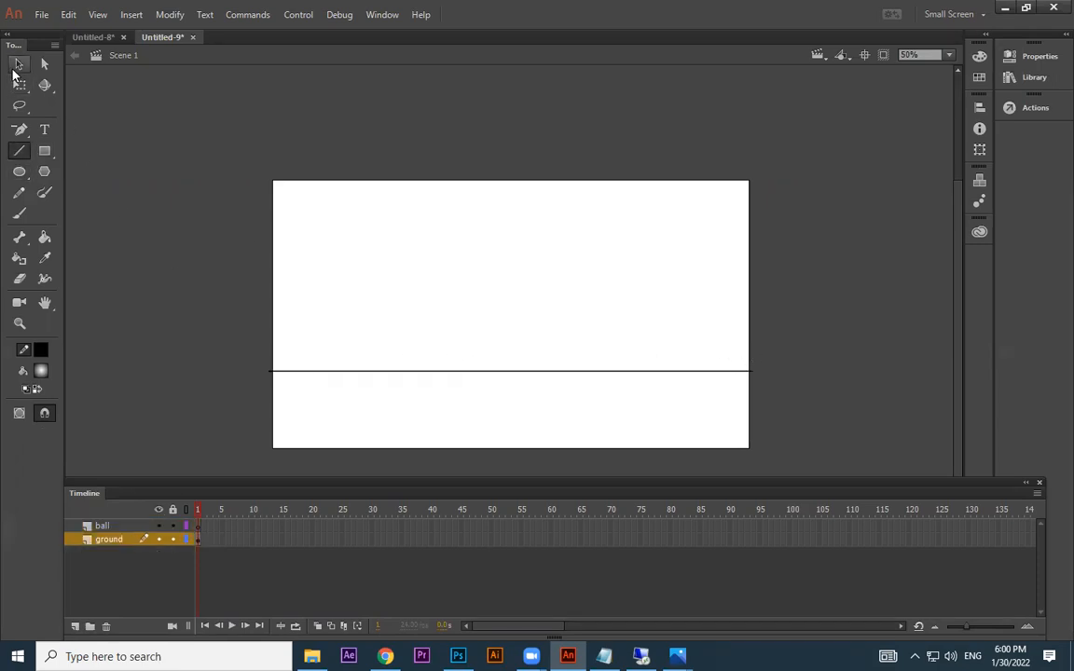
mouse_move(802, 305)
left_mouse_down()
mouse_move(218, 463)
mouse_move(173, 457)
left_mouse_up()
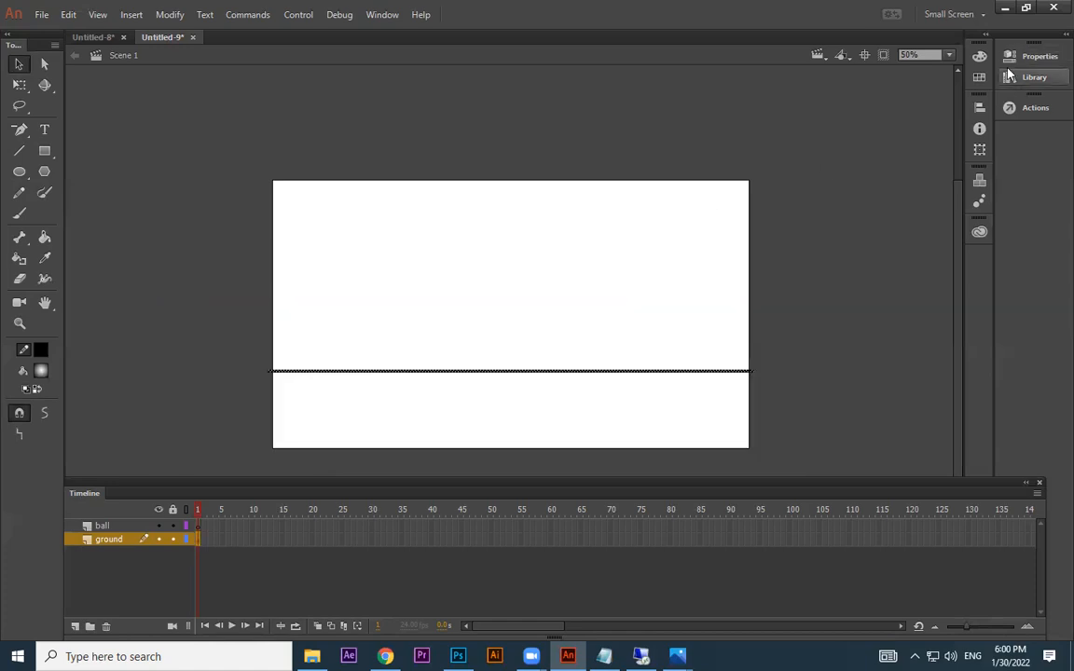
left_click(1033, 57)
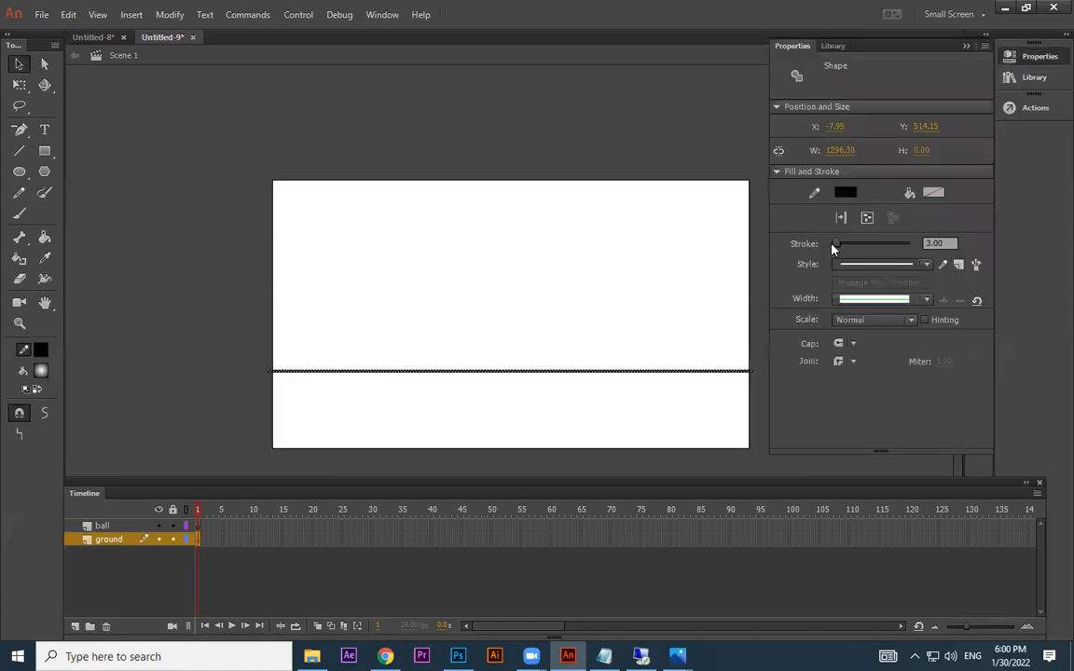
left_click(954, 241)
left_click(633, 321)
left_click_drag(846, 319, 156, 422)
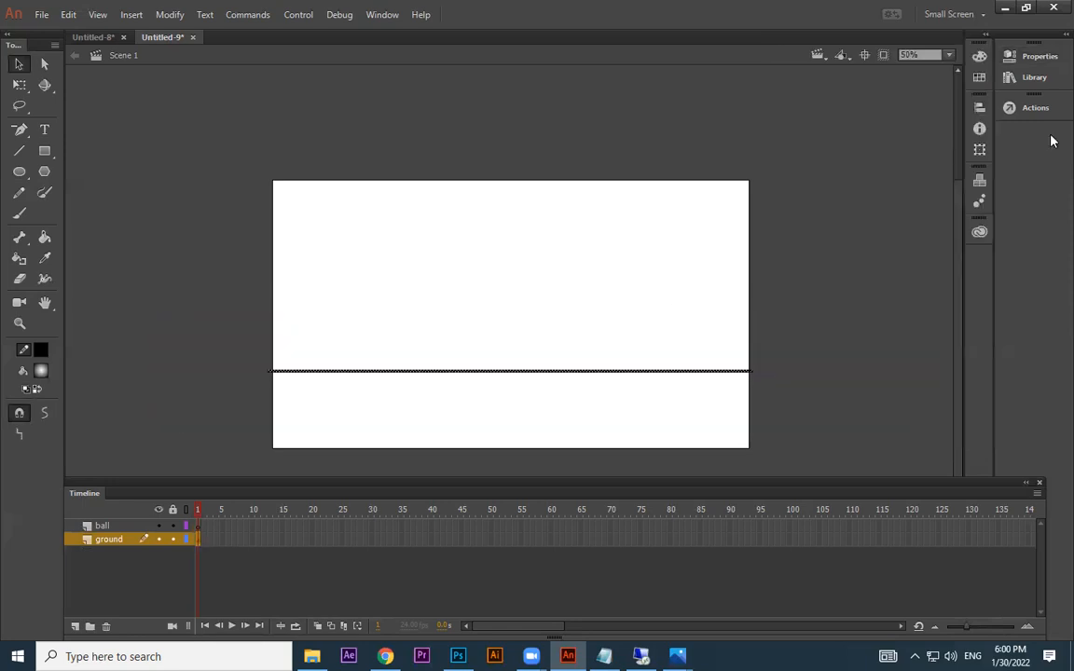
Step: Lock the ground layer and toggle its visibility off and back on
left_click(382, 14)
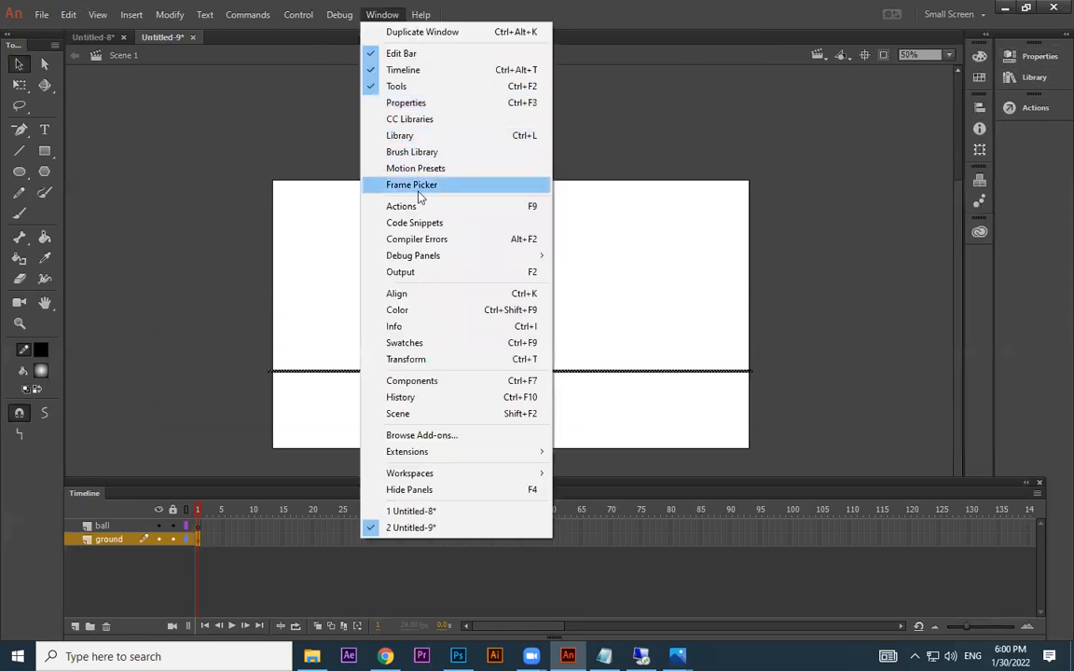
left_click(745, 281)
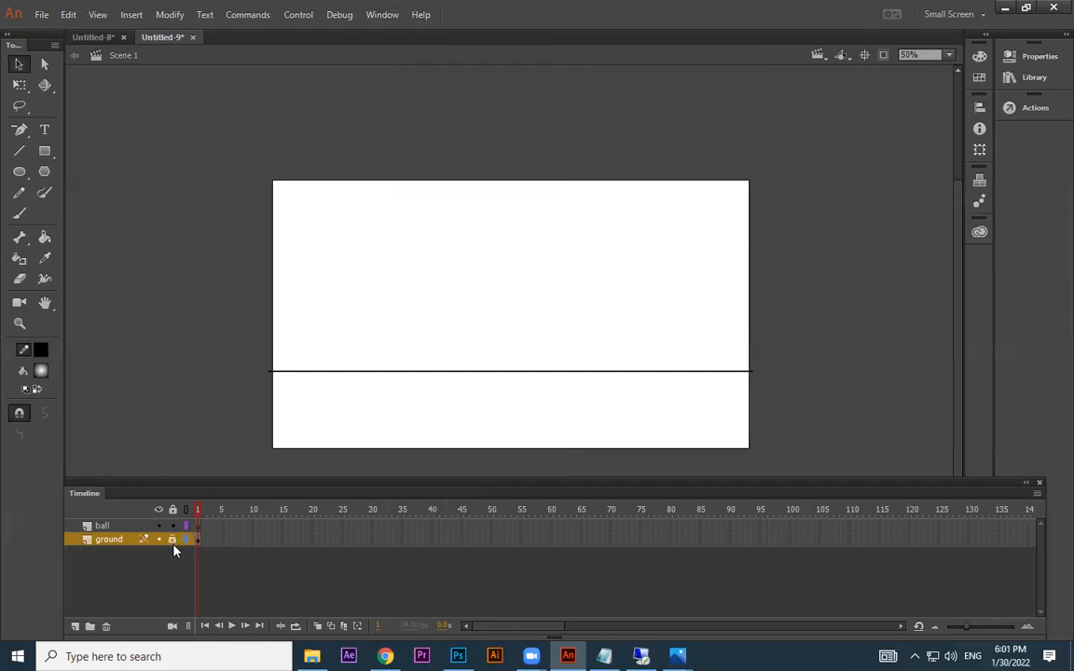
left_click(159, 540)
left_click(160, 540)
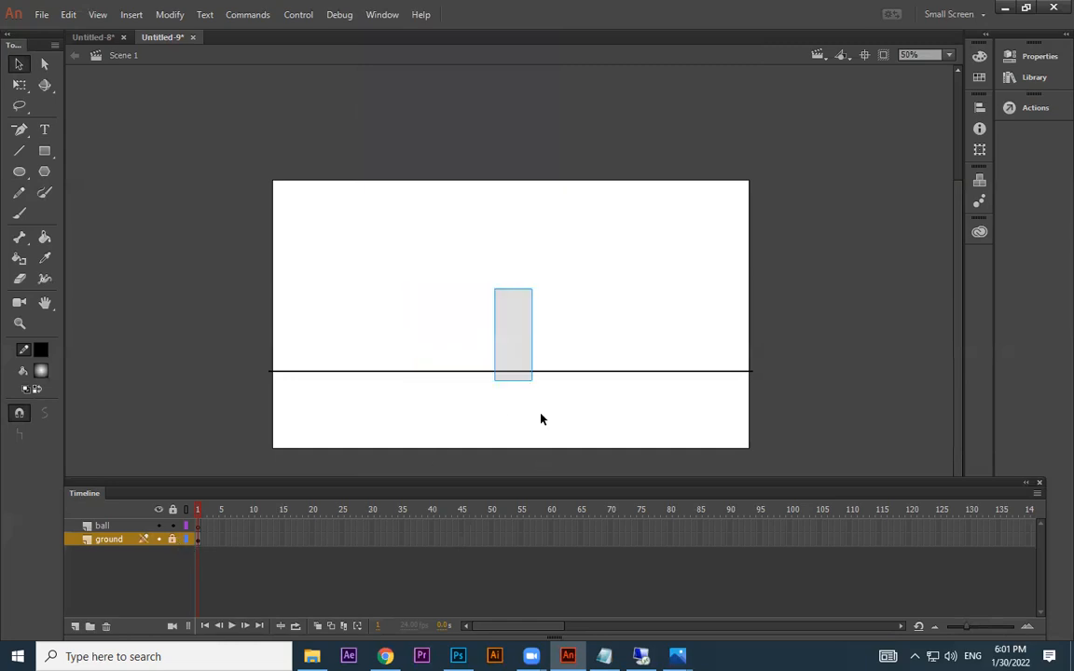
Step: Draw a small circle with a white-to-black radial gradient fill in the stage's upper-left area on the ball layer
left_click(199, 527)
left_click(19, 171)
left_click(40, 371)
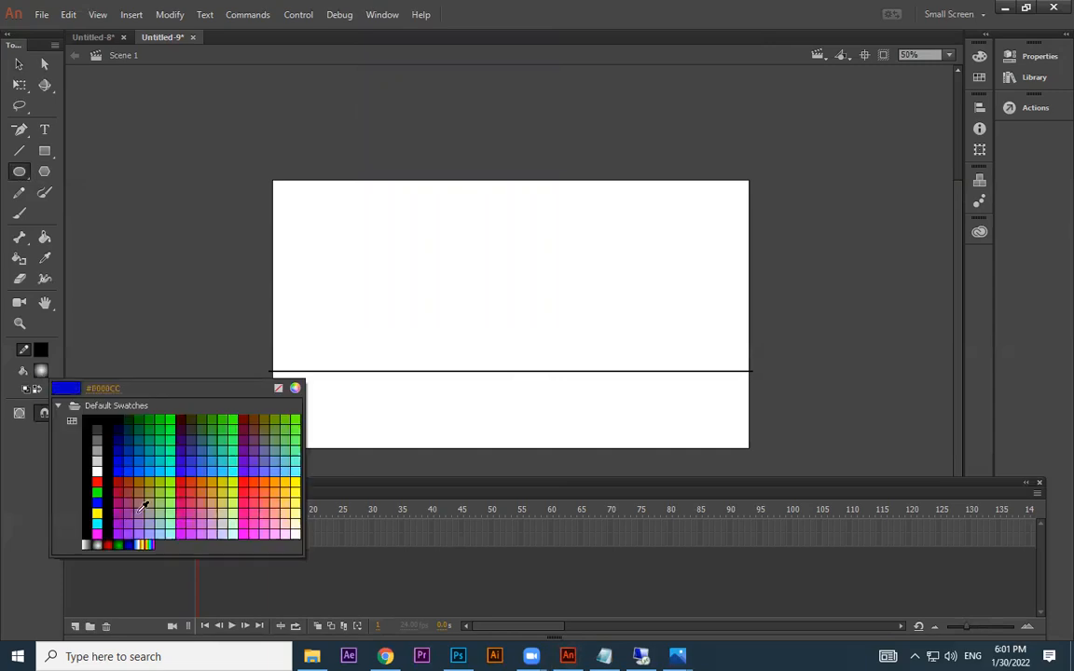
left_click(99, 543)
left_click_drag(336, 232, 376, 270)
left_click(23, 64)
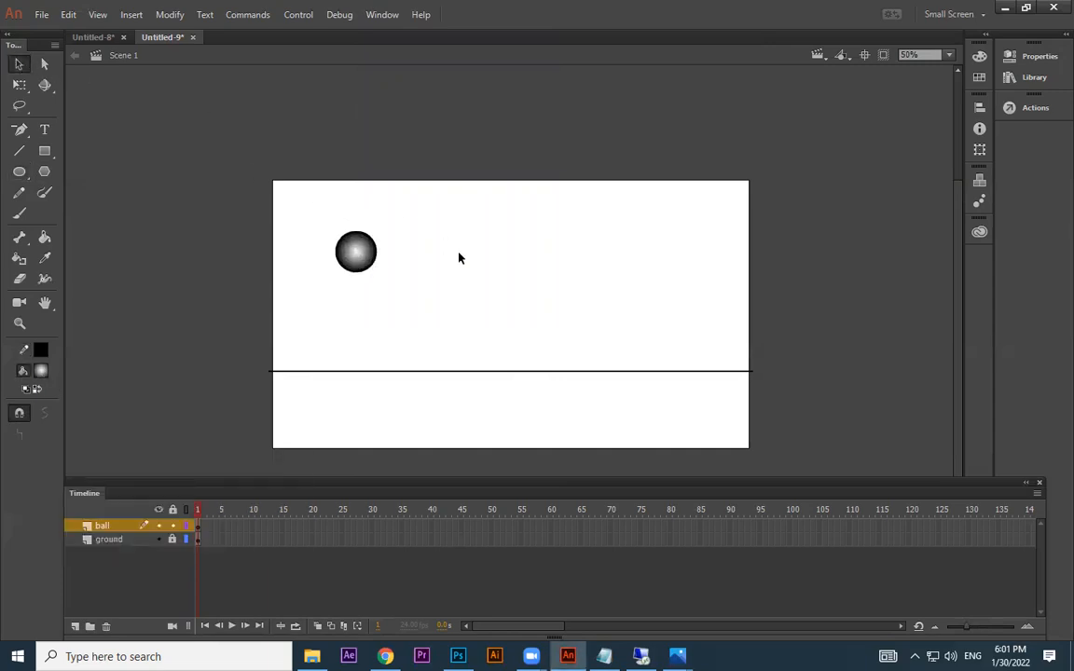
Step: Select the whole ball and move it to just above the right part of the ground line
left_click(371, 243)
left_click(432, 195)
left_click(354, 259)
left_click(436, 268)
left_click(352, 263)
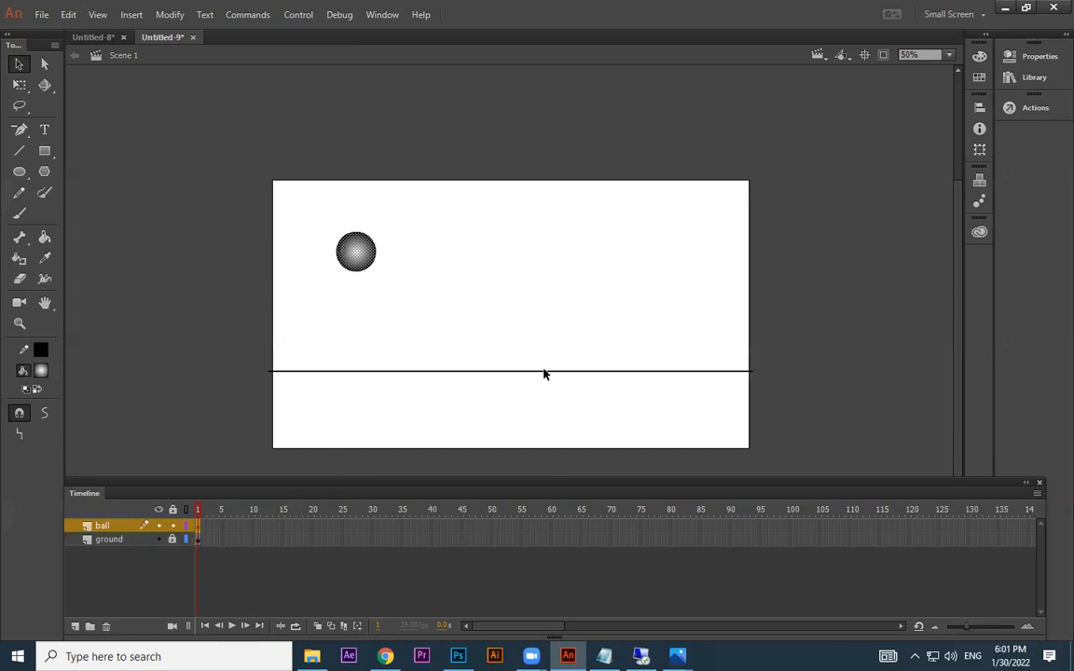
left_click_drag(420, 211, 298, 295)
left_click_drag(364, 262, 607, 319)
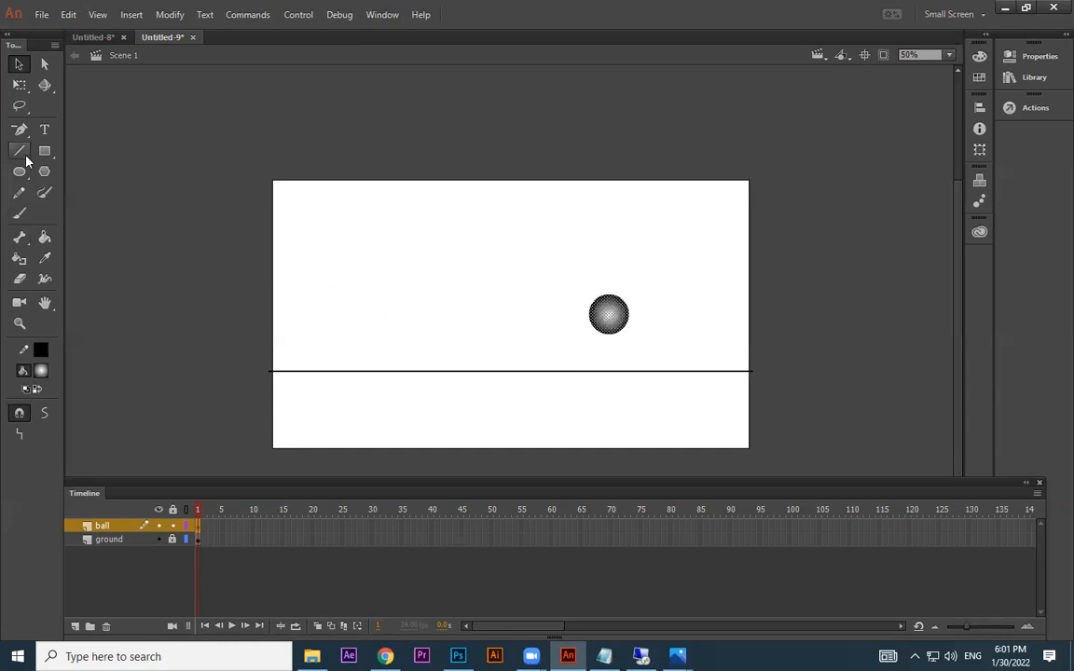
Step: Try a freehand Pencil sketch of a bounce path with shrinking arcs along the ground line, and undo it
left_click(19, 193)
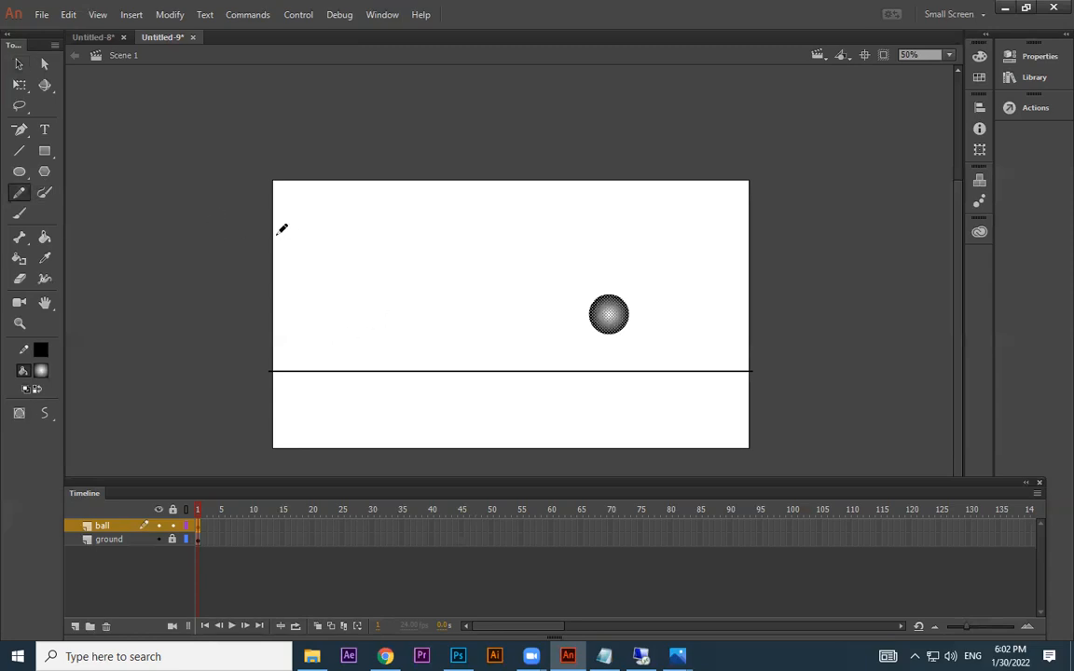
mouse_move(271, 232)
left_mouse_down()
mouse_move(306, 241)
mouse_move(332, 275)
mouse_move(369, 370)
mouse_move(404, 320)
left_mouse_up()
key("ctrl+z")
mouse_move(268, 225)
left_mouse_down()
mouse_move(357, 284)
mouse_move(393, 369)
mouse_move(411, 319)
mouse_move(453, 281)
mouse_move(506, 370)
mouse_move(532, 316)
mouse_move(576, 310)
mouse_move(607, 370)
mouse_move(616, 336)
mouse_move(639, 325)
mouse_move(672, 340)
mouse_move(681, 368)
mouse_move(712, 342)
mouse_move(741, 368)
mouse_move(842, 361)
left_mouse_up()
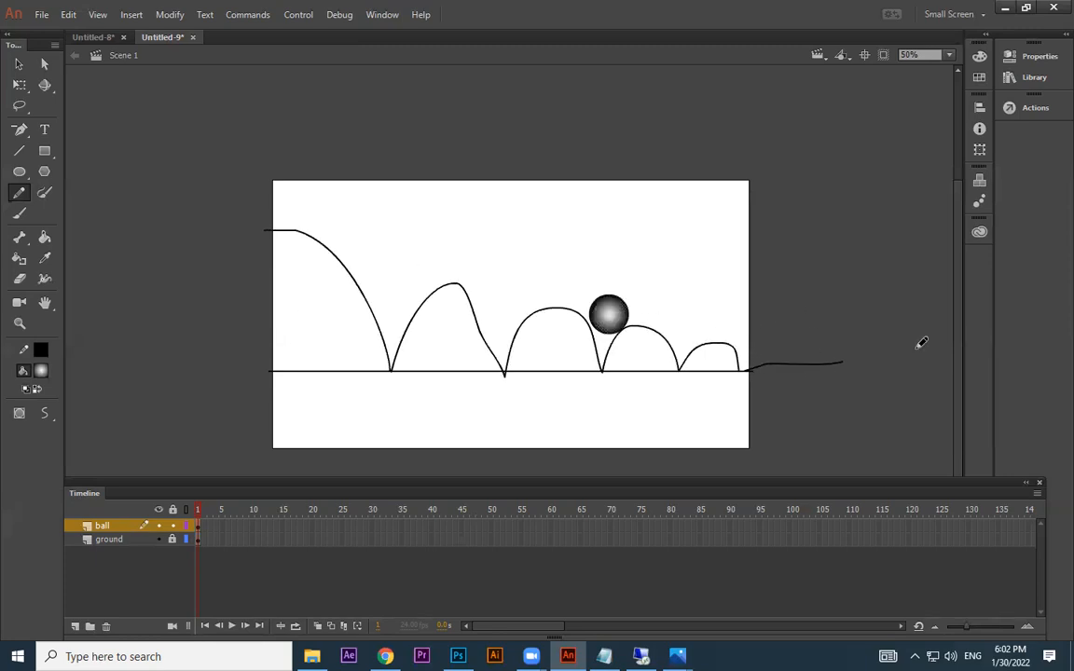
key("ctrl+z")
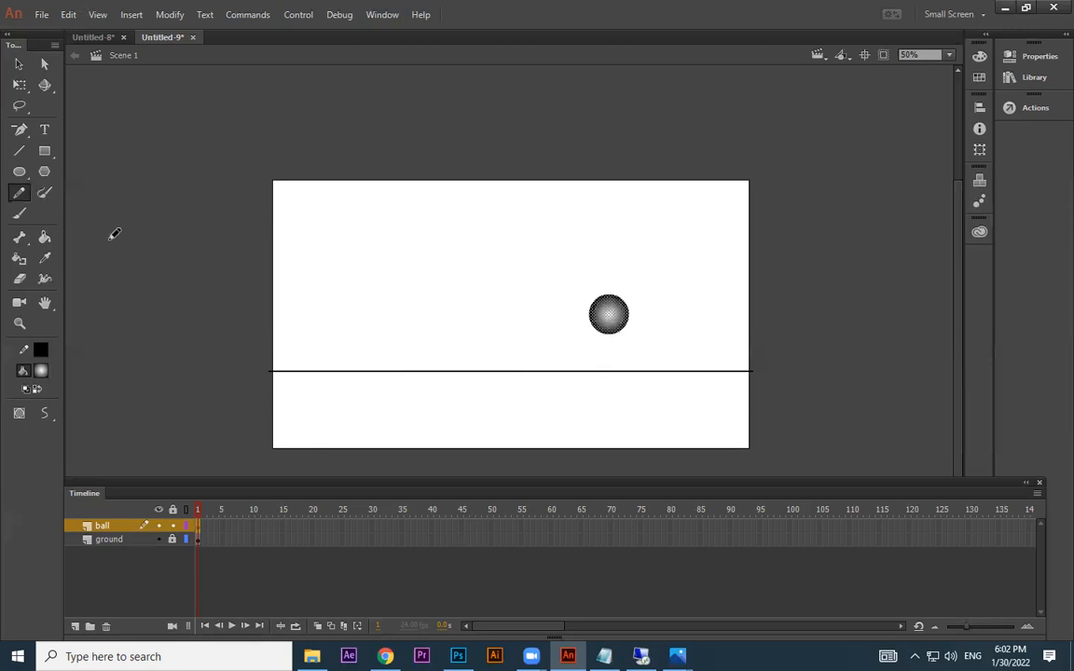
Step: Place the ball at the stage's upper-left edge in frame 1 and keyframe its fall to the ground line through frame 6
left_click(19, 63)
left_click_drag(613, 330, 290, 241)
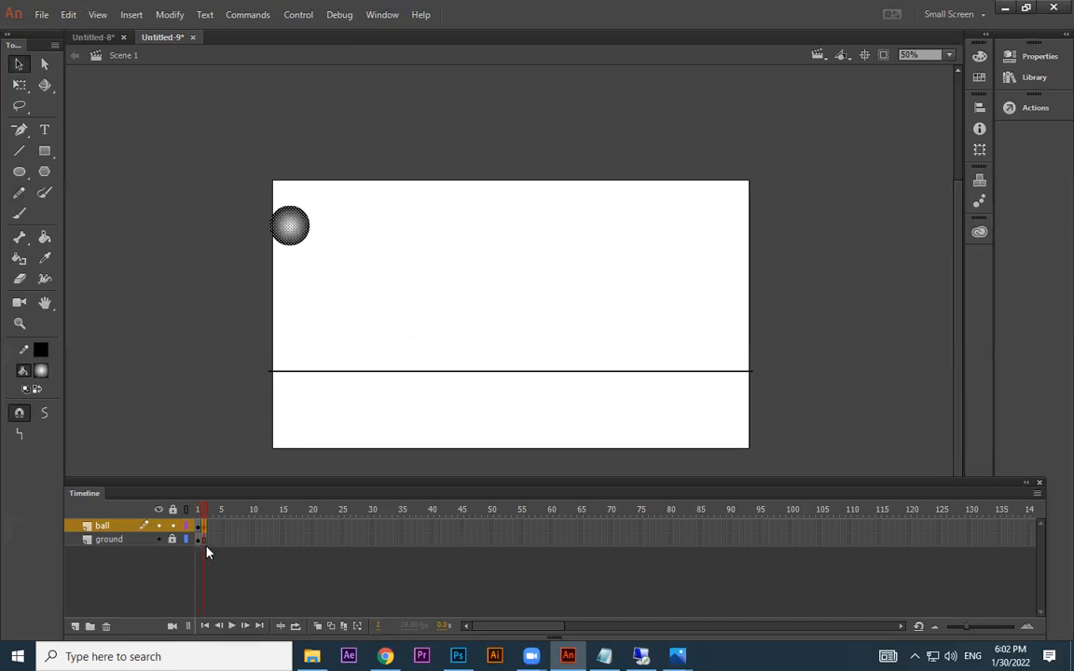
left_click_drag(290, 242, 370, 360)
key("F6")
key("F6")
key("F6")
key("F6")
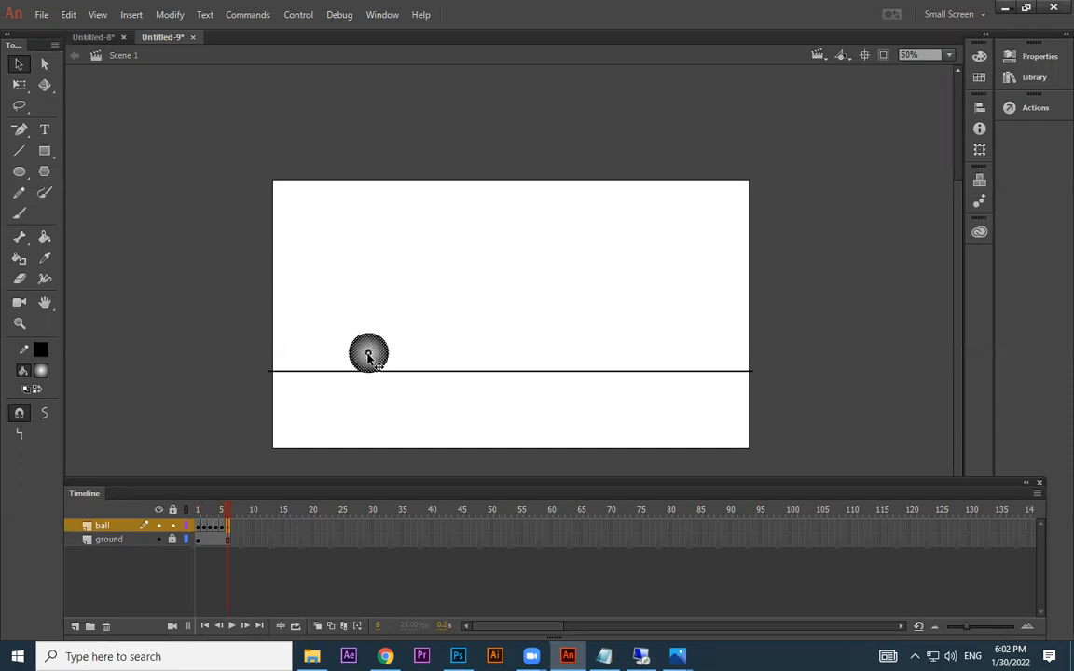
Step: Add ball keyframes one by one through frame 39, moving the ball in shrinking bounces to the ground line's right end
key("F6")
left_click_drag(372, 367, 727, 366)
key("F6")
key("F6")
key("F6")
key("F6")
key("F6")
key("F6")
key("F6")
key("F6")
key("F6")
key("F6")
key("F6")
key("F6")
key("F6")
key("F6")
key("F6")
key("F6")
key("F6")
key("F6")
key("F6")
key("F6")
key("F6")
key("F6")
key("F6")
key("F6")
key("F6")
key("F6")
key("F6")
key("F6")
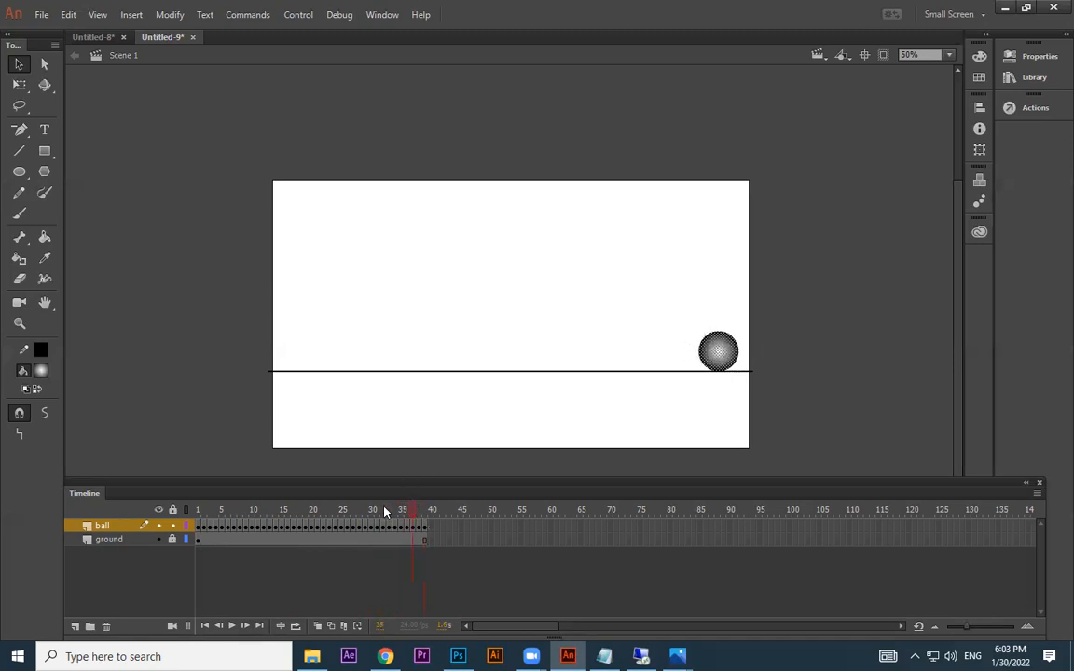
Step: Play the bounce animation on the timeline, test the movie, and close the preview window
key("Return")
key("Return")
key("Return")
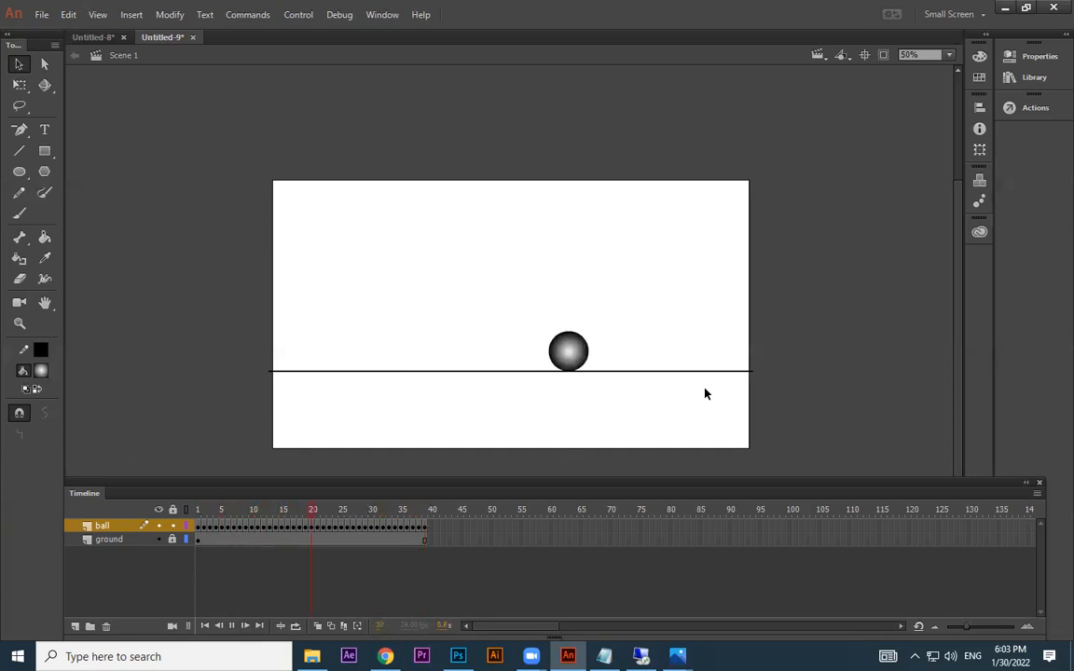
key("Return")
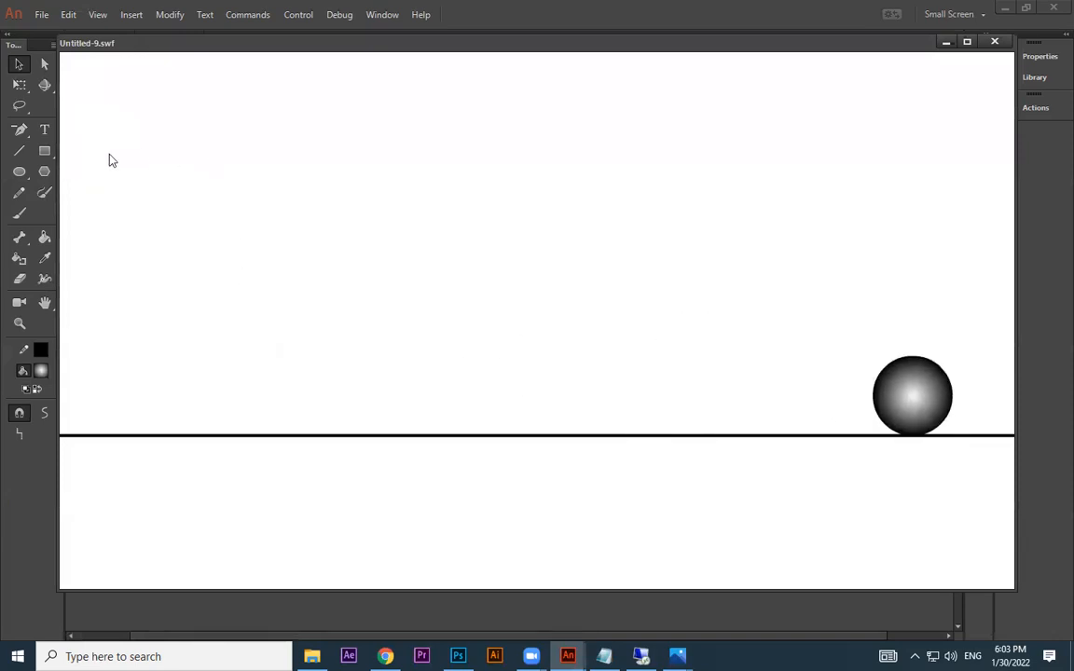
left_click(998, 40)
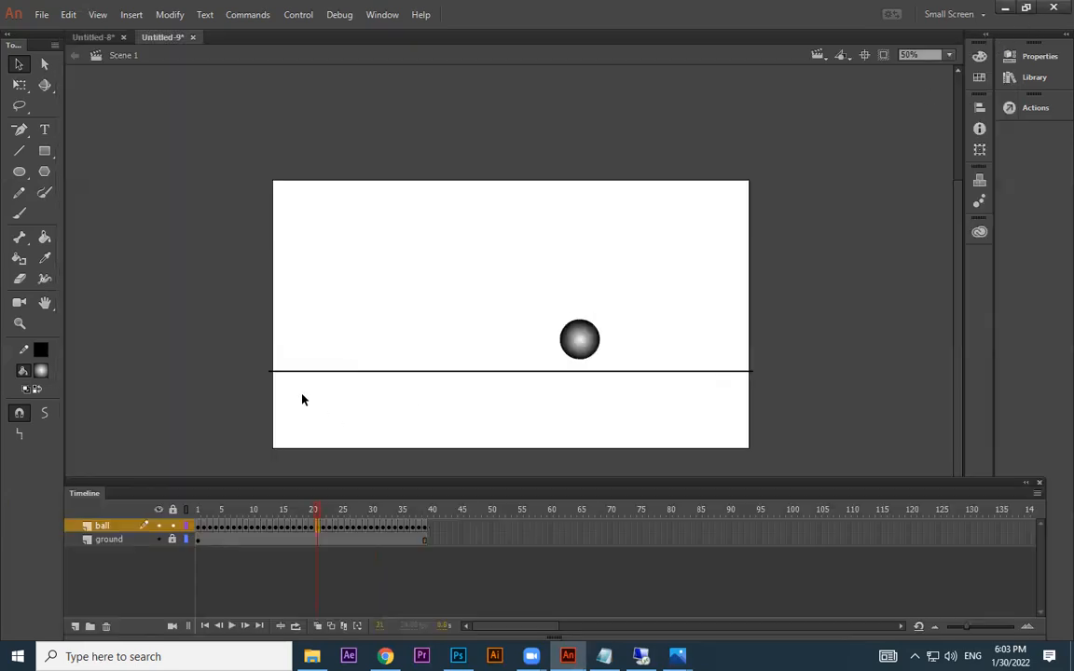
Step: Return to frame 1, turn on Onion Skin, and play and scrub the first frames of the ball's fall
left_click(205, 512)
left_click_drag(207, 515, 144, 491)
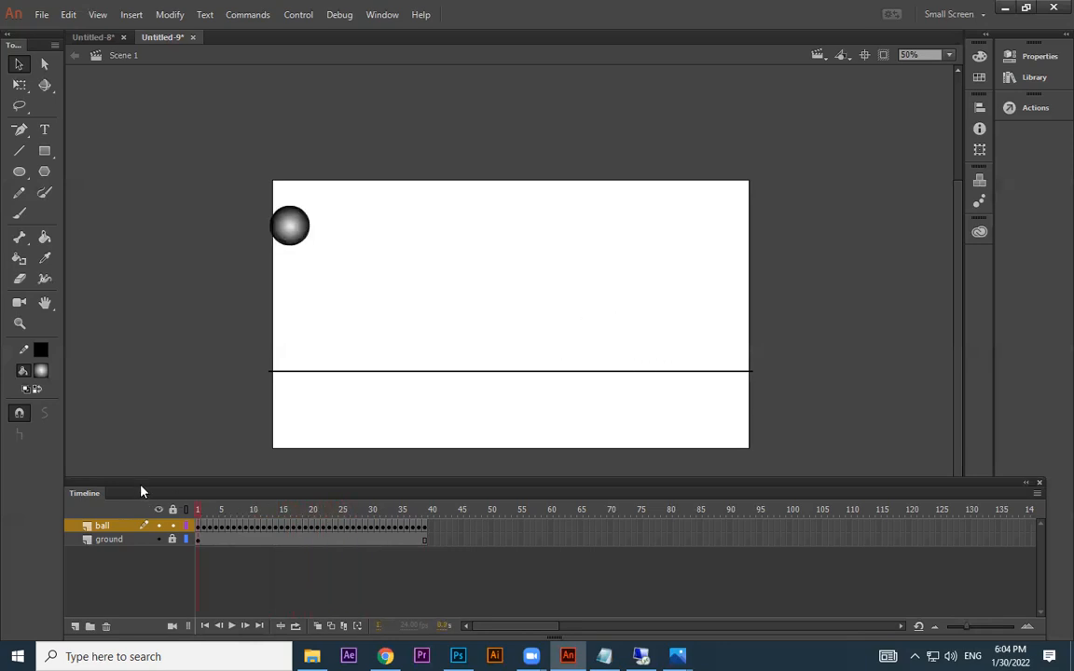
left_click(316, 626)
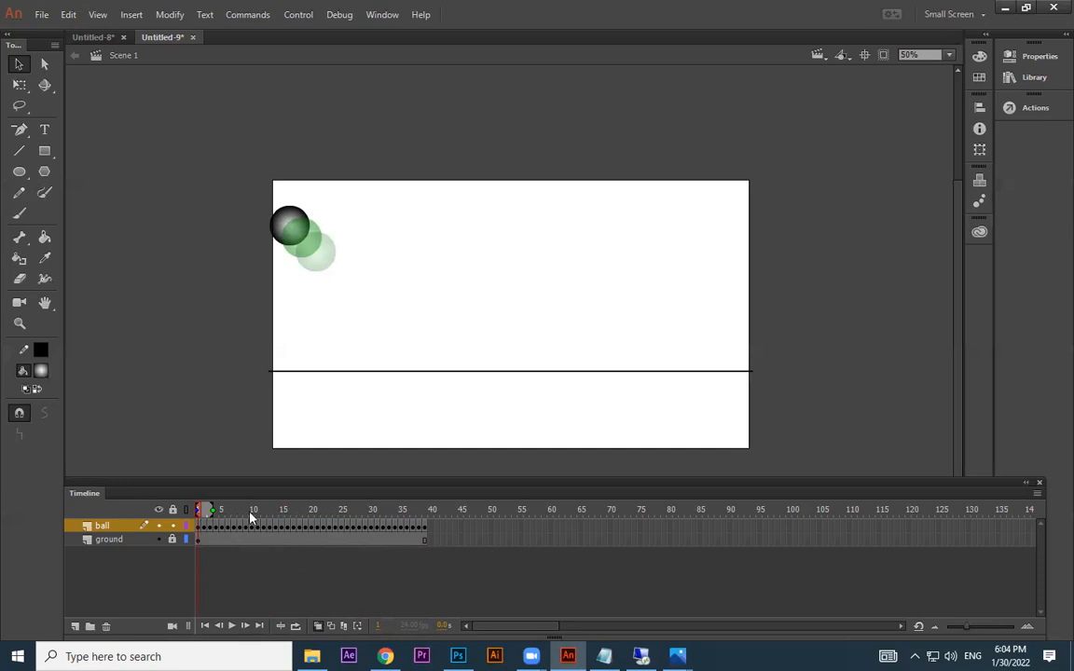
left_click_drag(222, 513, 187, 513)
key("Return")
key("Return")
left_click_drag(226, 513, 197, 501)
left_click_drag(204, 514, 196, 511)
Step: Step through frames 4, 5 and 10 to compare the onion-skinned ball positions, and return to frame 1
left_click(221, 512)
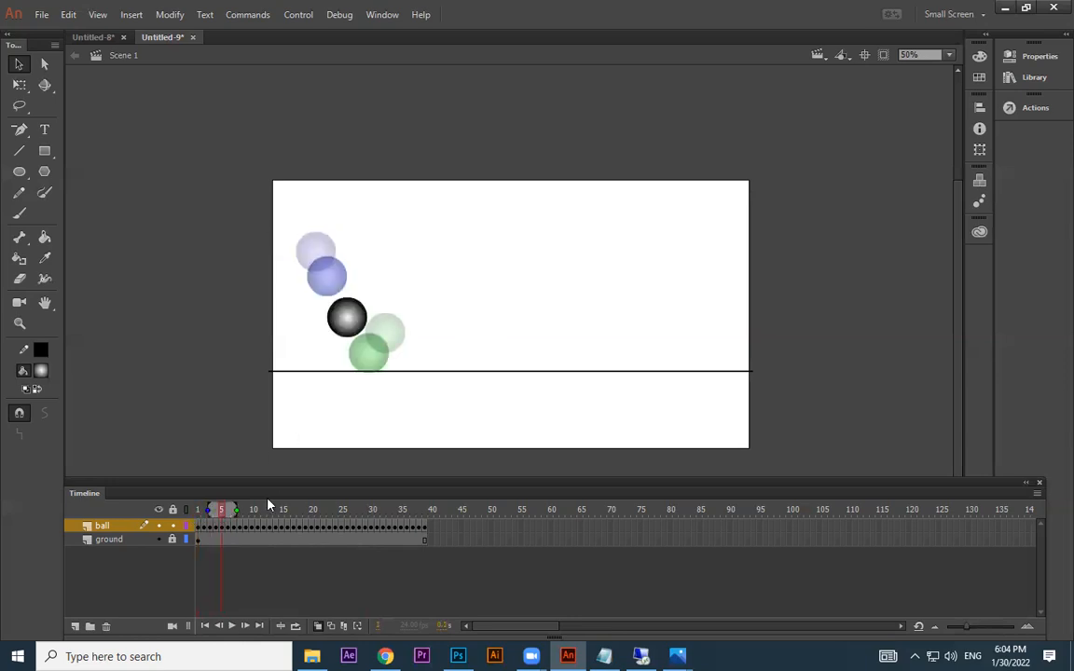
key("comma")
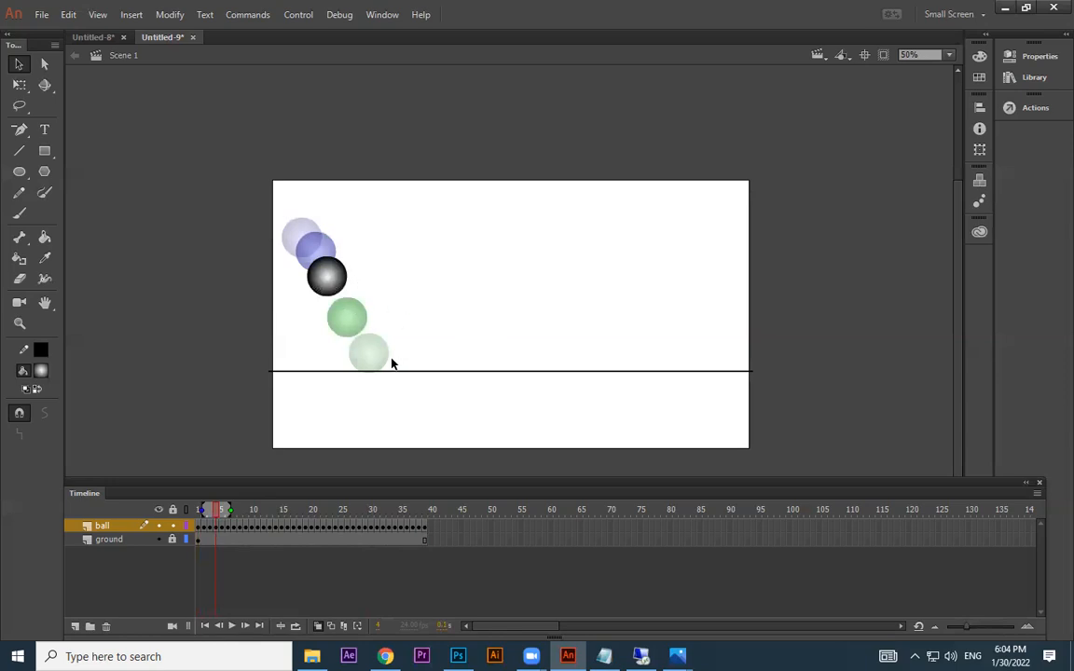
key(".")
left_click(224, 510)
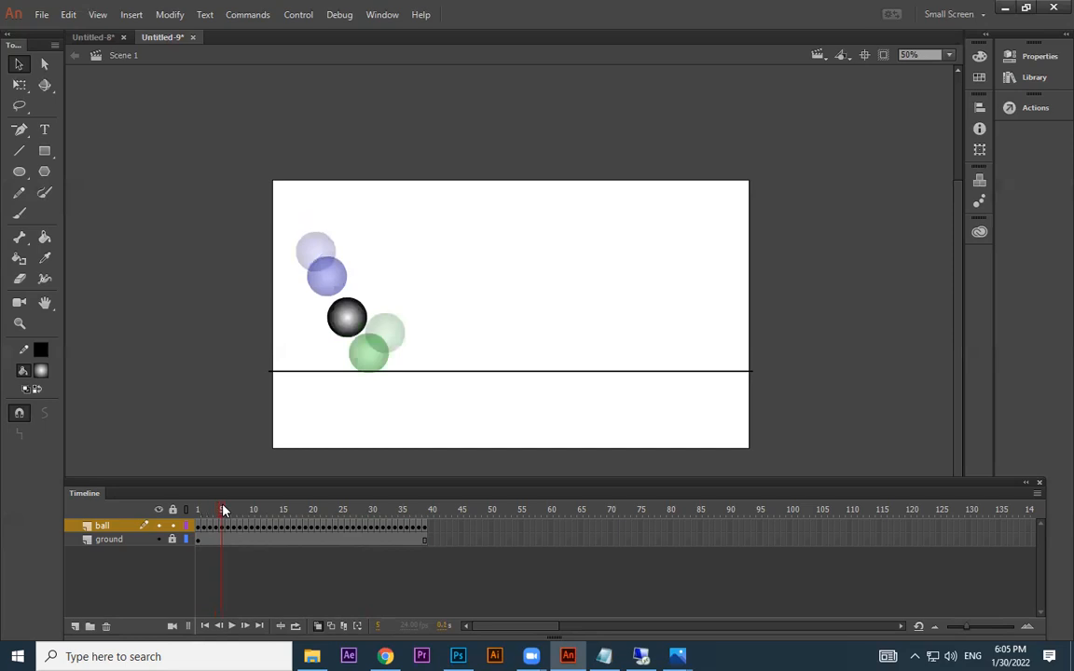
left_click_drag(223, 509, 252, 508)
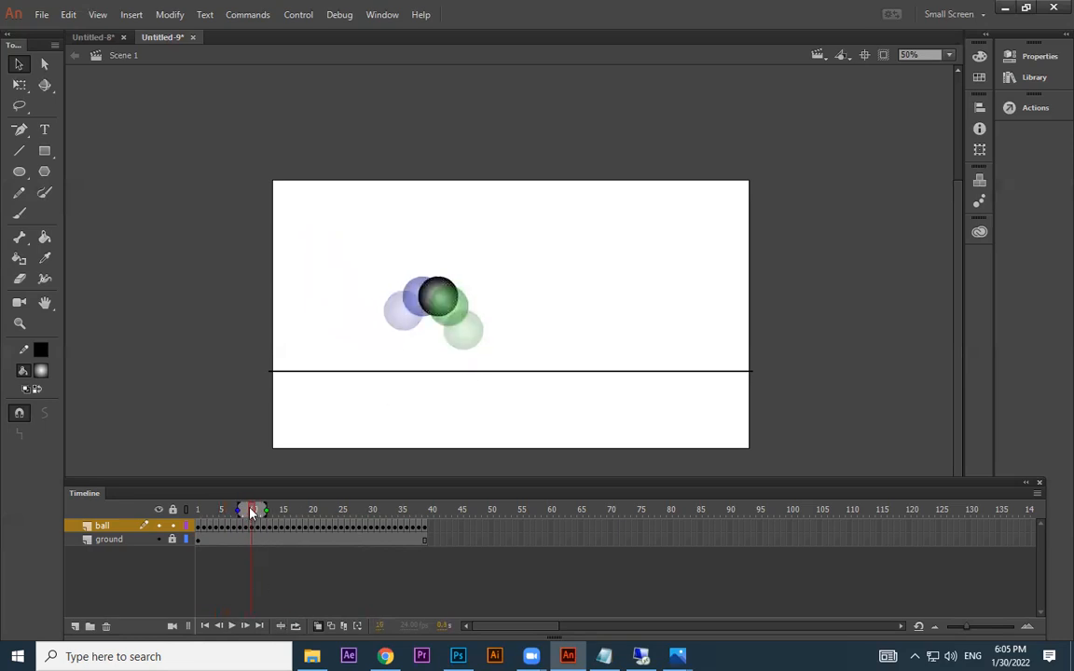
left_click_drag(257, 513, 80, 504)
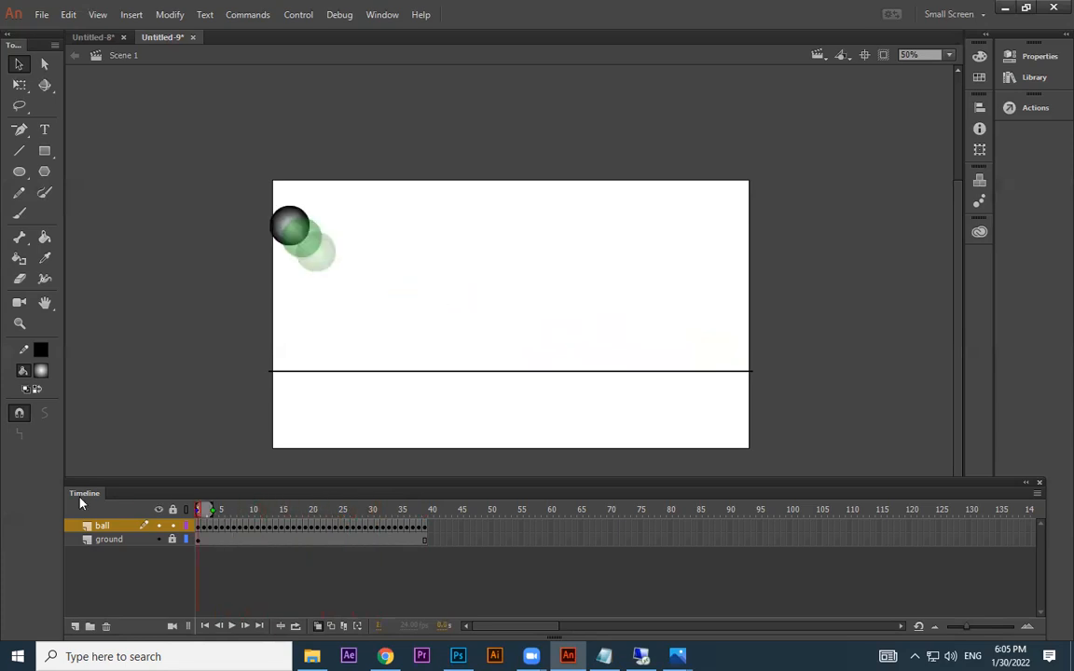
Step: Test the movie again, close the preview window, and keep the playhead at frame 1
key("ctrl+Return")
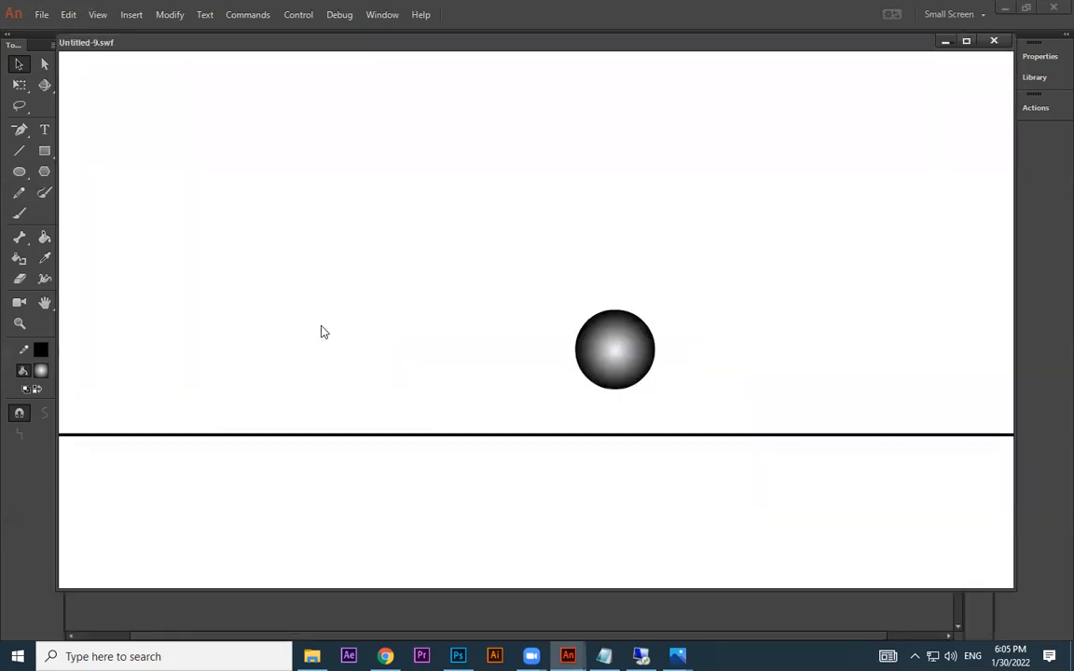
left_click(998, 39)
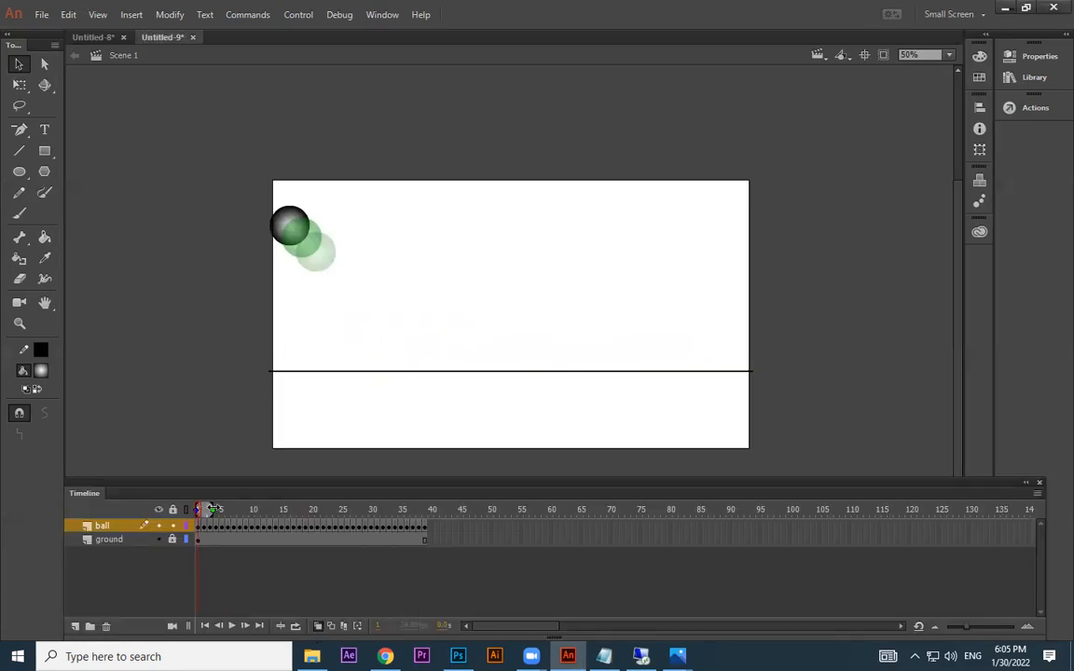
mouse_move(191, 518)
left_mouse_down()
mouse_move(376, 521)
mouse_move(132, 512)
mouse_move(369, 515)
mouse_move(176, 506)
left_mouse_up()
Step: Turn off Onion Skin, and hide and show the ground layer
left_click(318, 626)
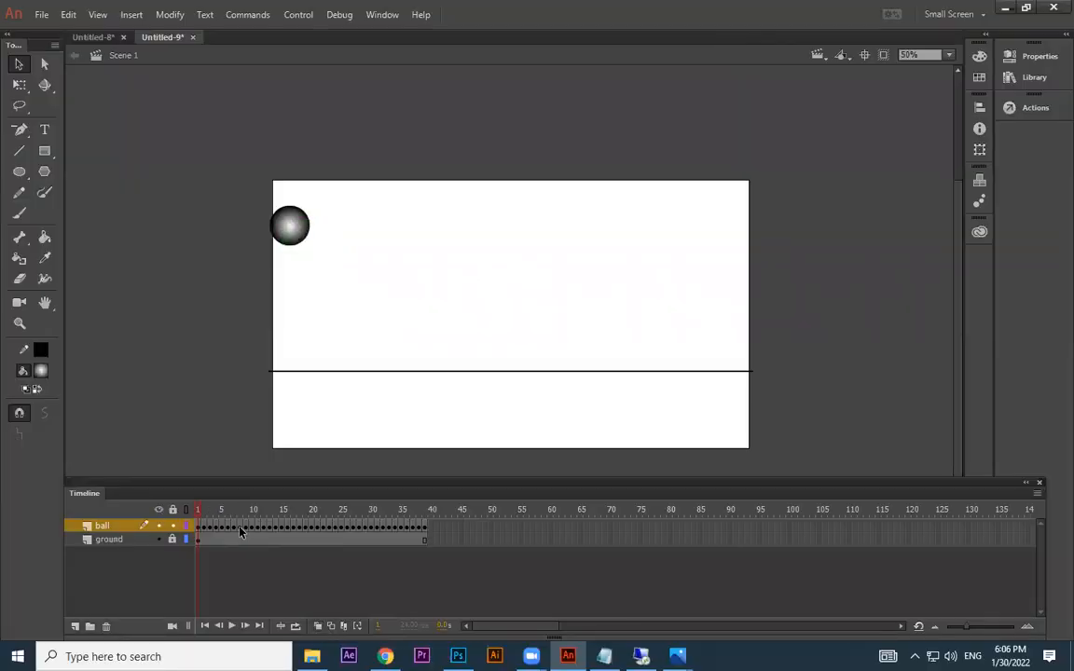
mouse_move(203, 514)
left_mouse_down()
mouse_move(227, 512)
mouse_move(196, 511)
left_mouse_up()
left_click(164, 544)
left_click(158, 542)
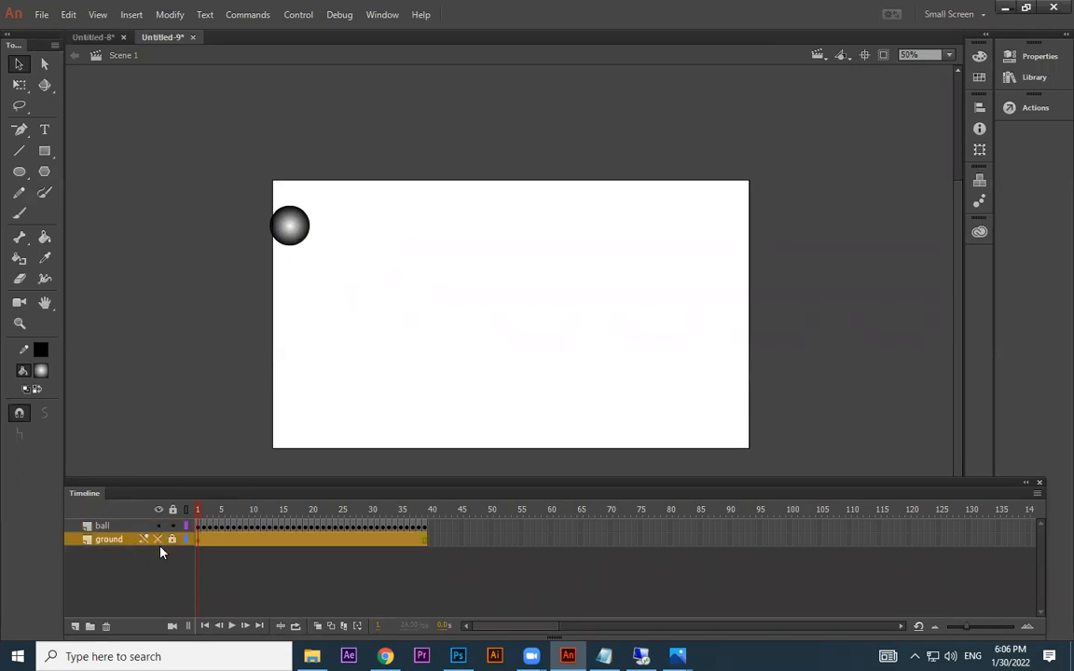
left_click(159, 540)
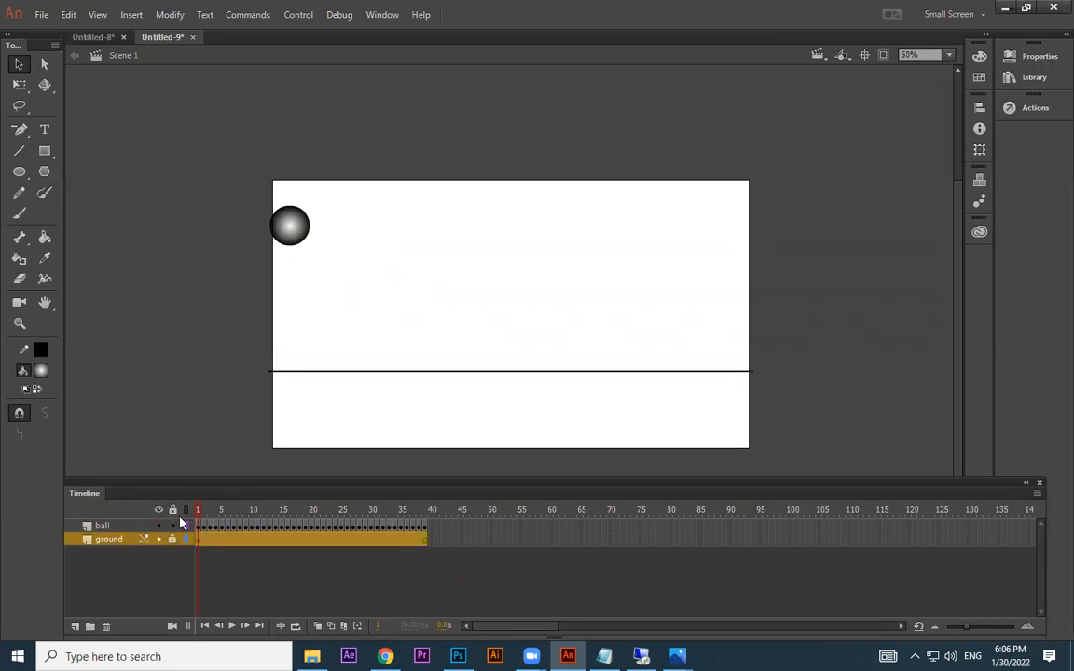
Step: Add a new layer above the ball layer and insert a blank keyframe in it at frame 6
left_click(106, 530)
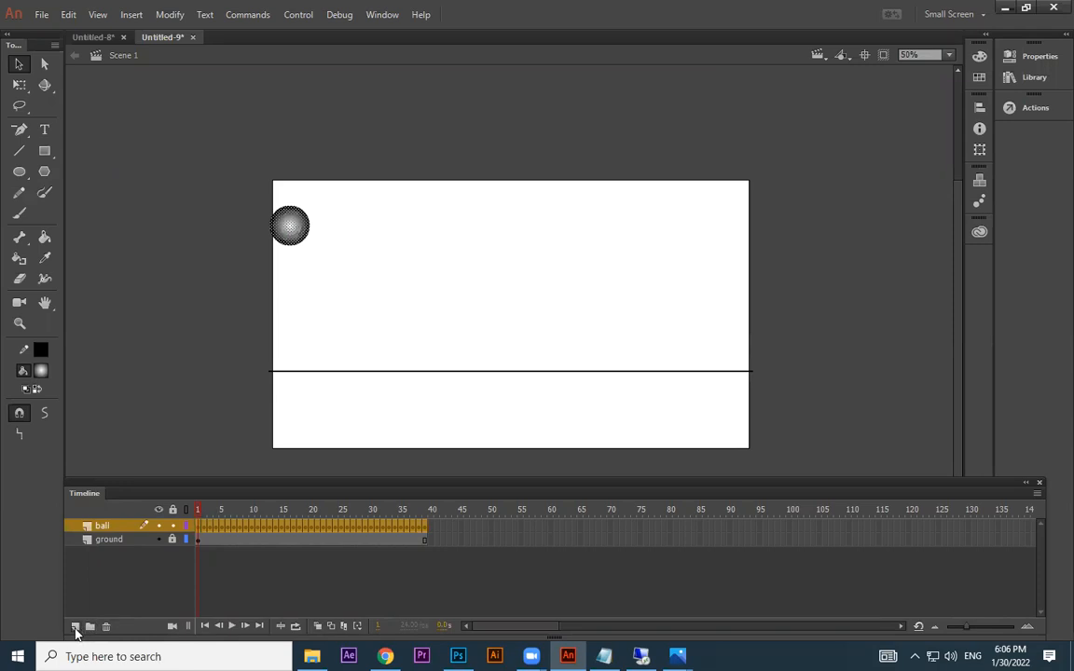
left_click(75, 626)
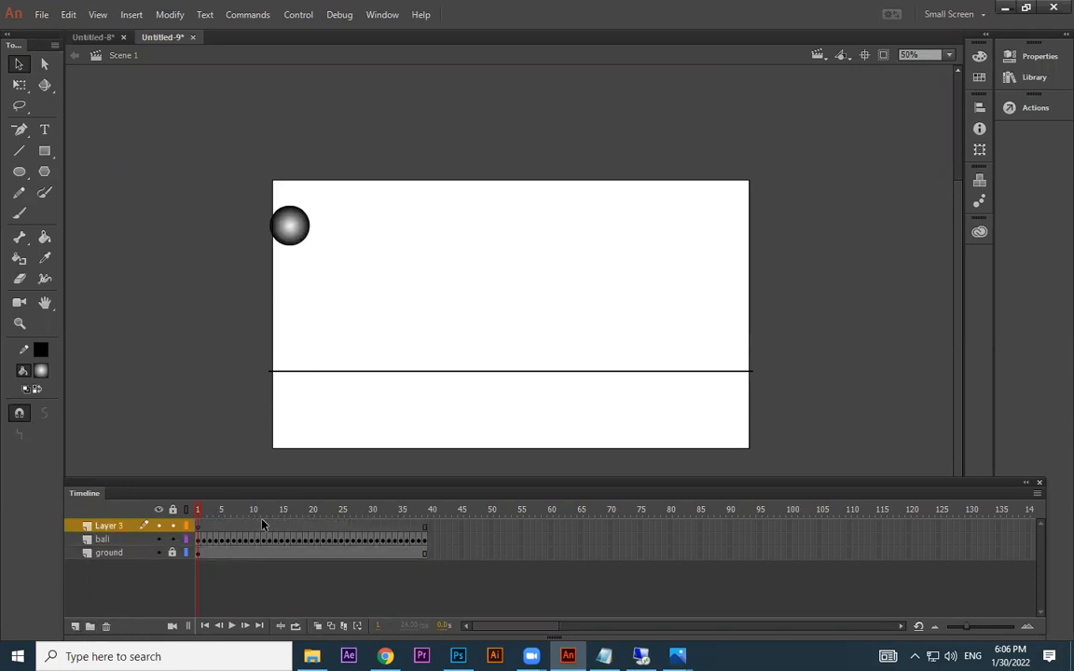
left_click_drag(198, 511, 221, 520)
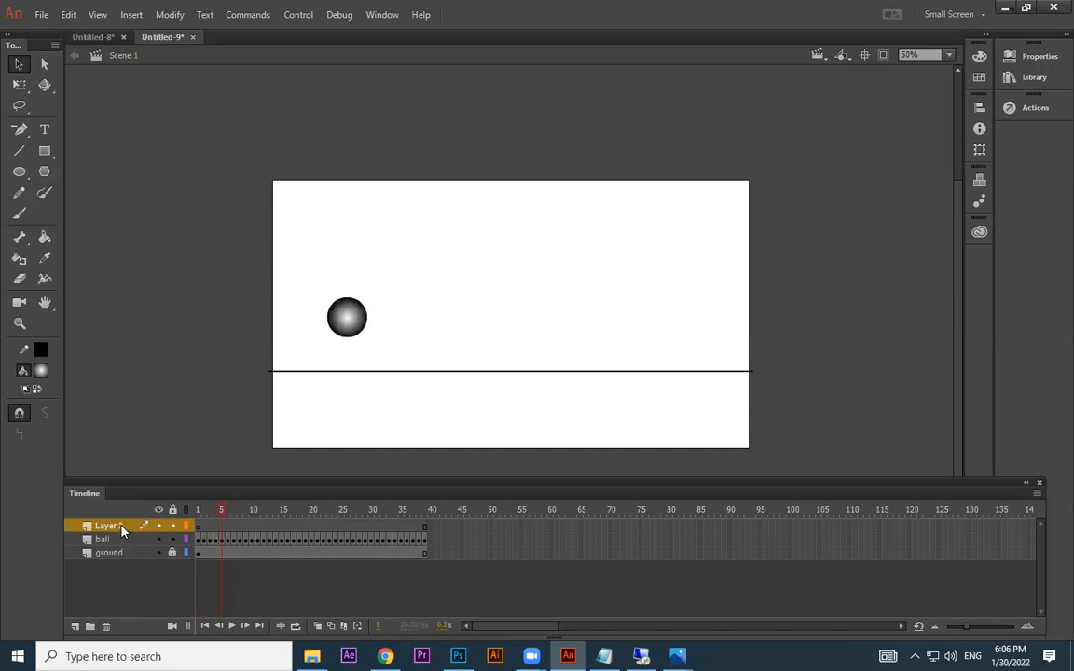
left_click(223, 527)
left_click(229, 527)
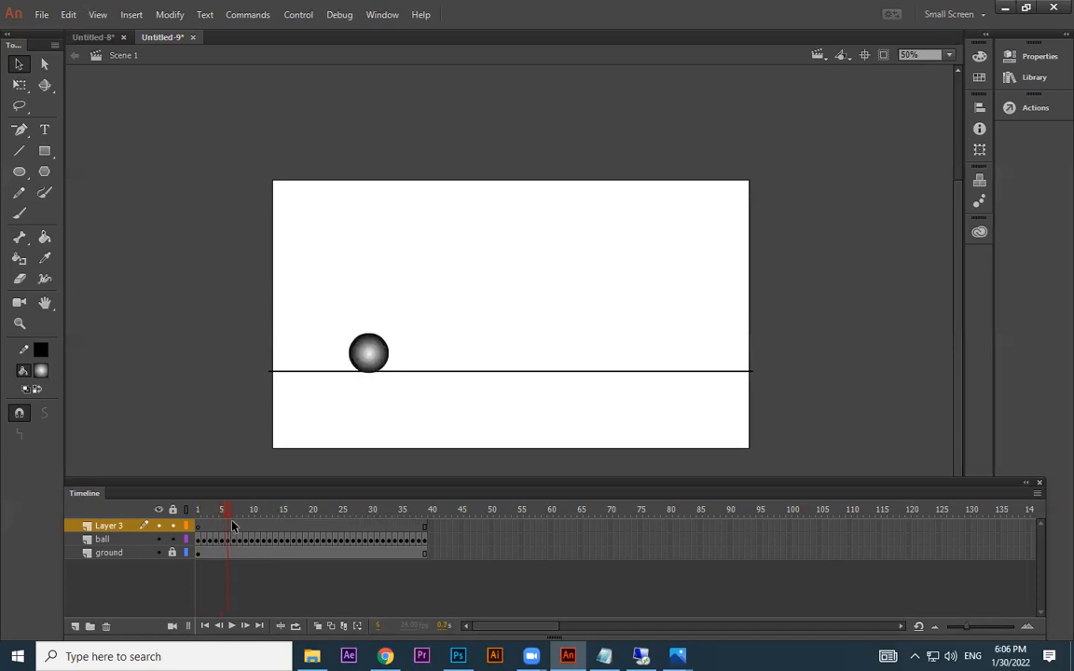
left_click(228, 528)
key("F7")
Step: Draw five short straight impact lines radiating around the ball at frame 6 of Layer 3
left_click(20, 151)
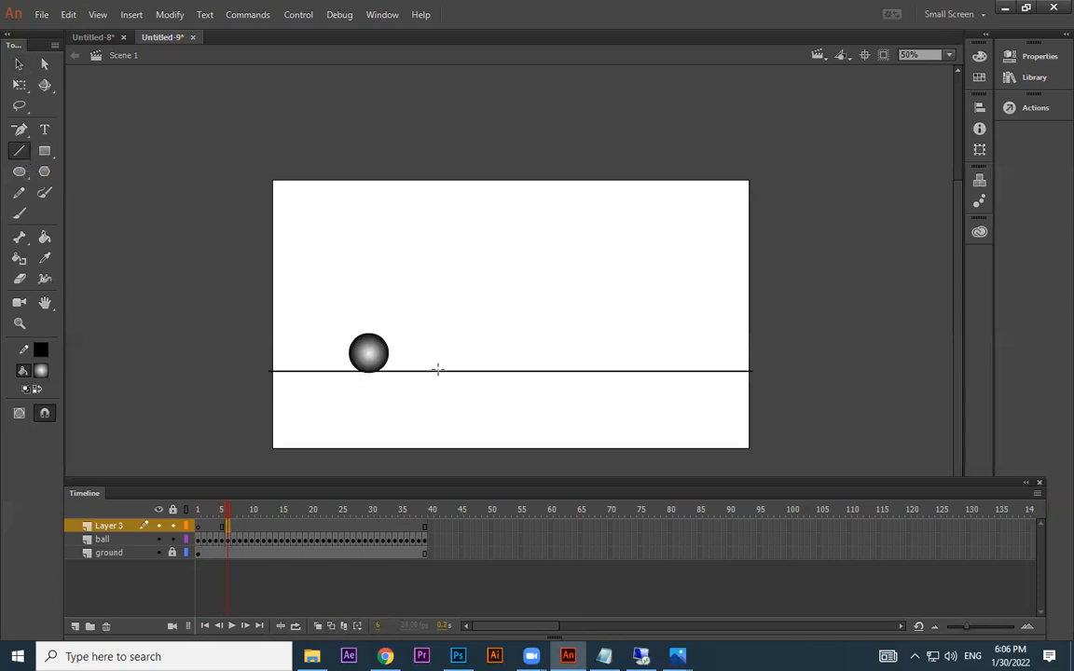
mouse_move(397, 359)
left_mouse_down()
mouse_move(420, 346)
mouse_move(414, 317)
left_mouse_up()
left_click_drag(347, 330, 329, 330)
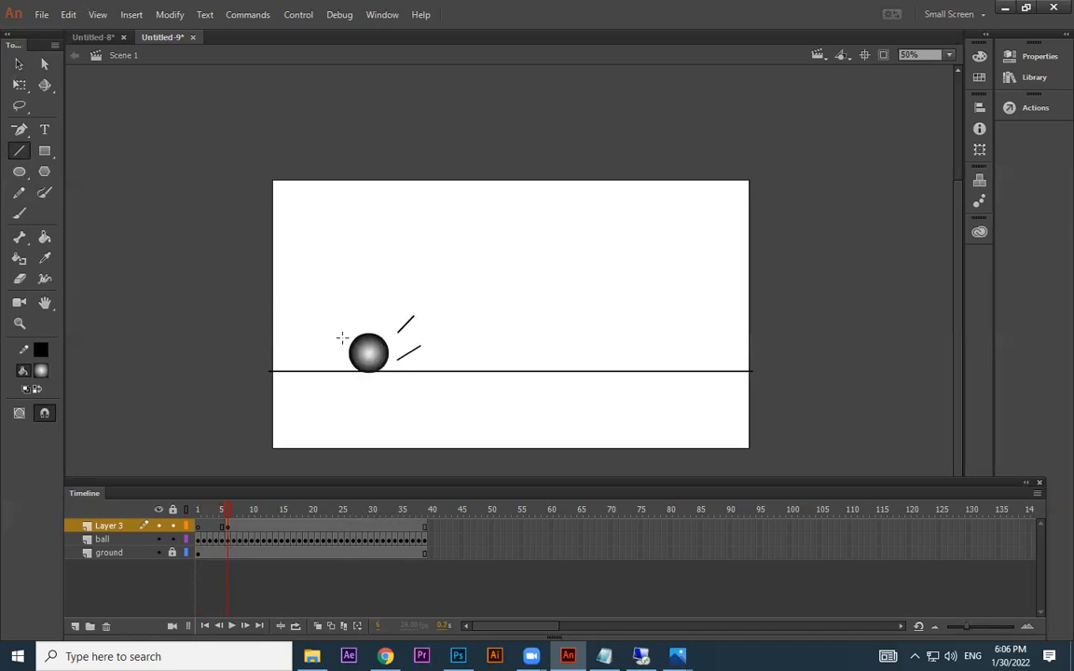
mouse_move(340, 333)
left_mouse_down()
mouse_move(321, 320)
mouse_move(318, 356)
mouse_move(303, 359)
left_mouse_up()
left_click_drag(370, 315, 370, 302)
Step: Remove all Layer 3 frames from frame 7 onward so the impact lines last a single frame
left_click(227, 527)
left_click(425, 528)
key("F5")
left_click_drag(438, 526, 233, 534)
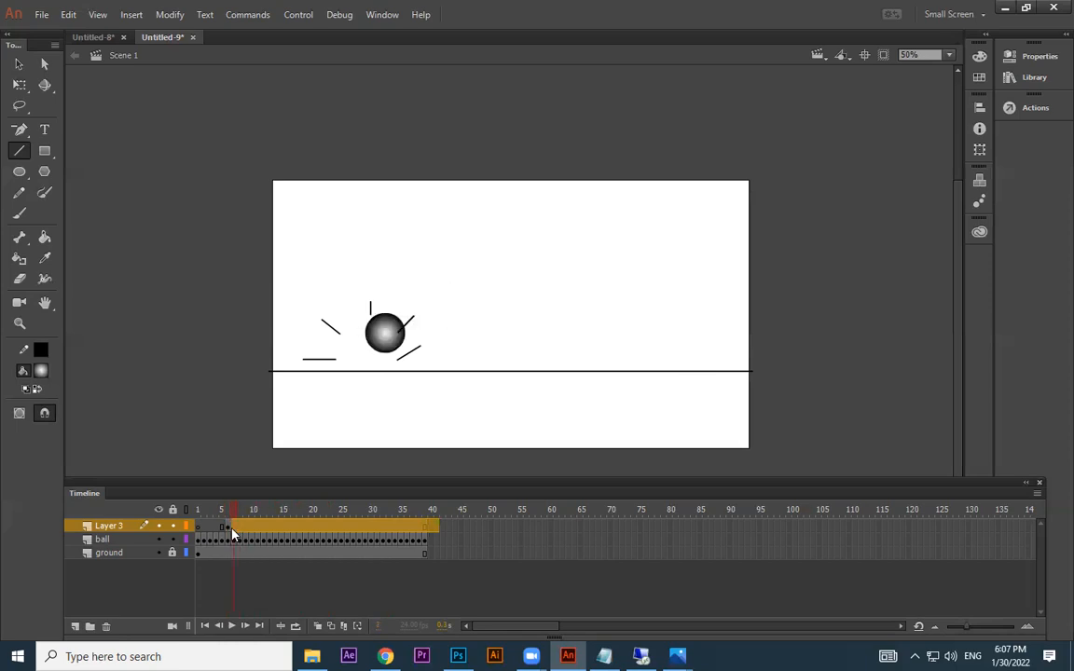
right_click(238, 532)
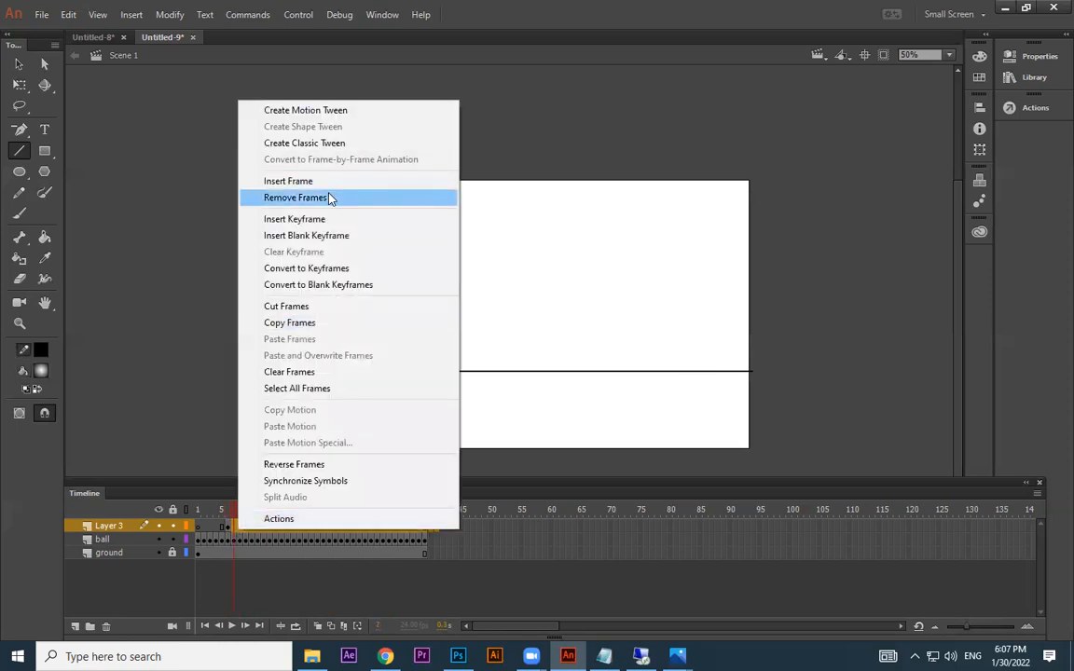
left_click(329, 198)
left_click(219, 511)
mouse_move(219, 512)
left_mouse_down()
mouse_move(235, 508)
mouse_move(171, 503)
mouse_move(235, 512)
left_mouse_up()
key("Return")
left_click(232, 525)
key("ctrl+shift+v")
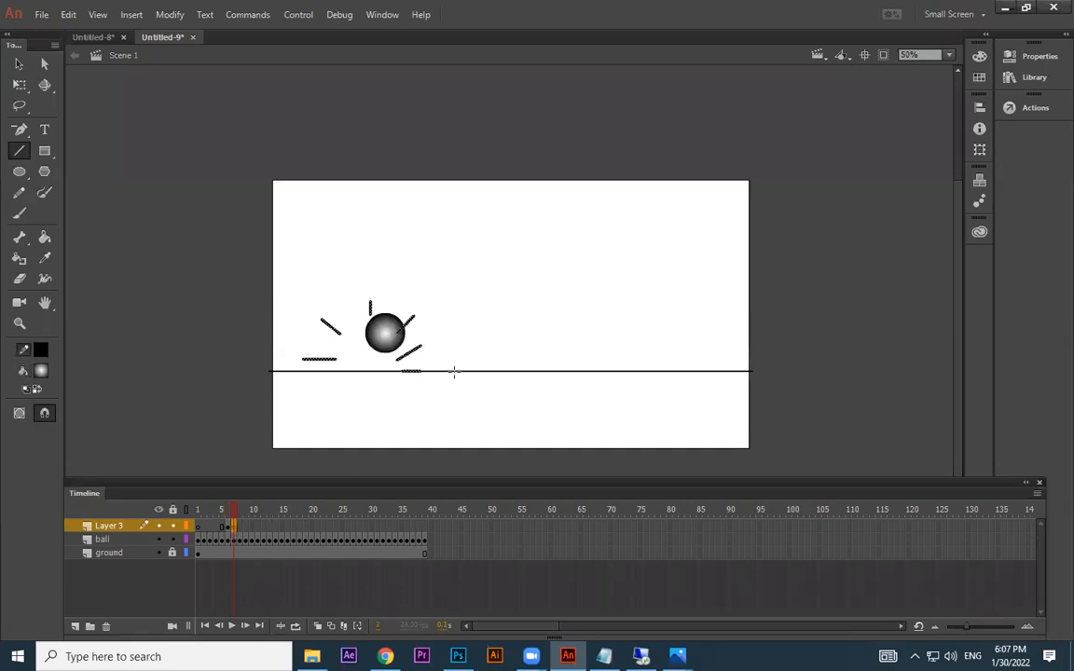
key("ctrl+z")
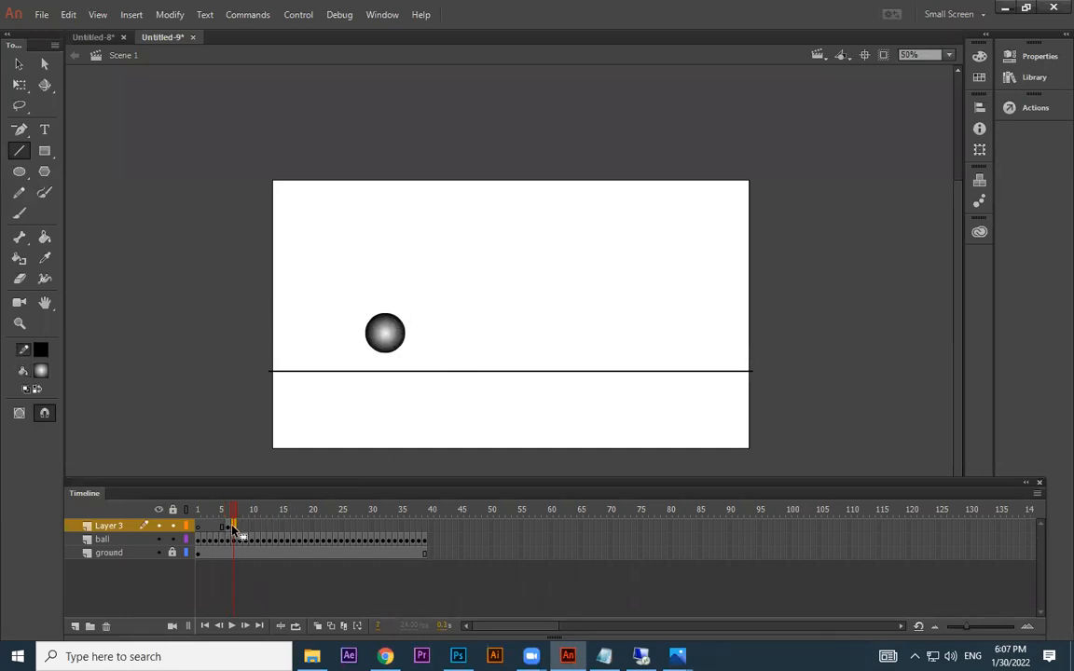
Step: Insert a keyframe at frame 7 of Layer 3 and replace the copied impact lines with three short speed lines trailing the ball
left_click(233, 526)
key("ctrl+shift+v")
left_click(20, 66)
key("Delete")
left_click(20, 151)
mouse_move(358, 343)
left_mouse_down()
mouse_move(341, 359)
mouse_move(362, 359)
left_mouse_up()
key("ctrl+=")
key("ctrl+=")
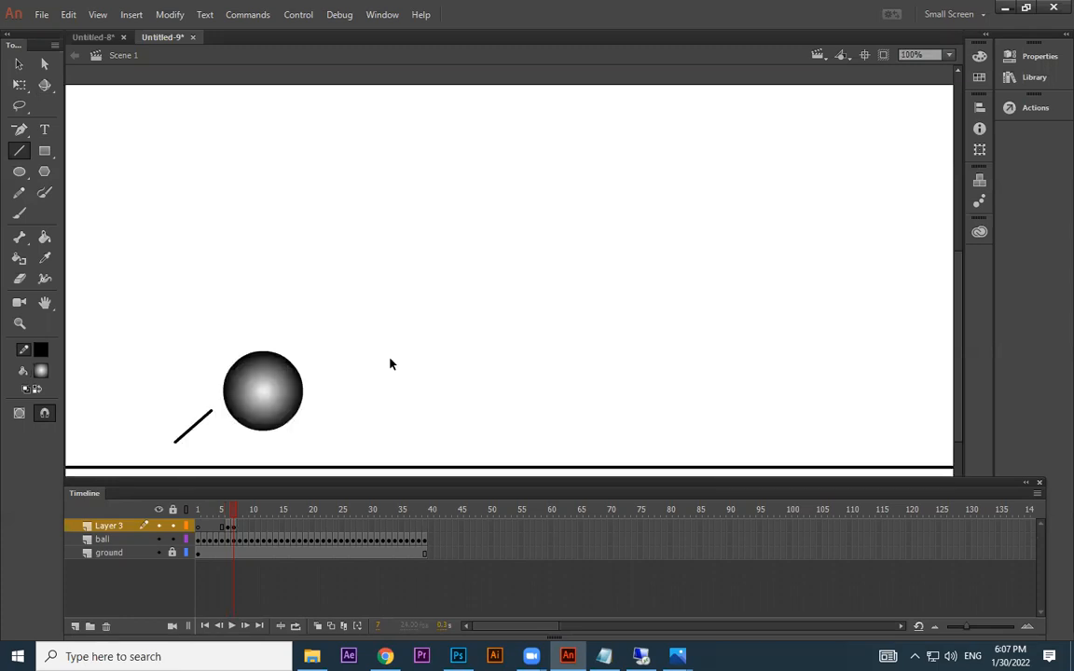
mouse_move(334, 237)
left_mouse_down()
mouse_move(309, 260)
mouse_move(349, 270)
mouse_move(342, 283)
left_mouse_up()
key("ctrl+-")
key("ctrl+-")
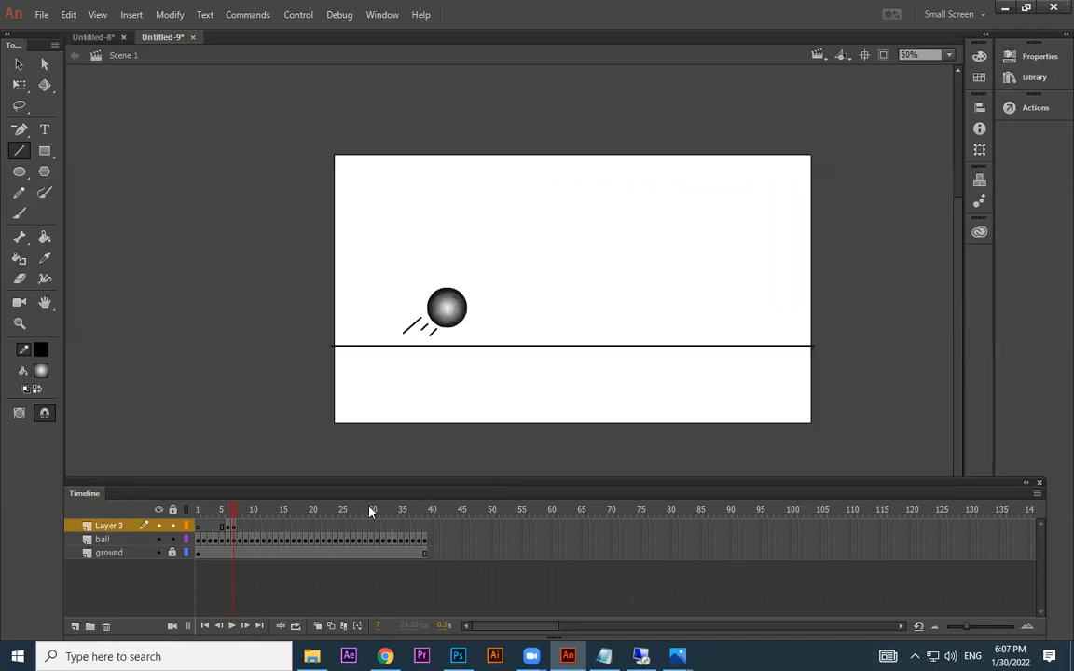
Step: Extend Layer 3 to frame 12 and make frames 8 through 12 blank keyframes
mouse_move(231, 512)
left_mouse_down()
mouse_move(221, 512)
mouse_move(241, 517)
left_mouse_up()
left_click(252, 527)
left_click(264, 527)
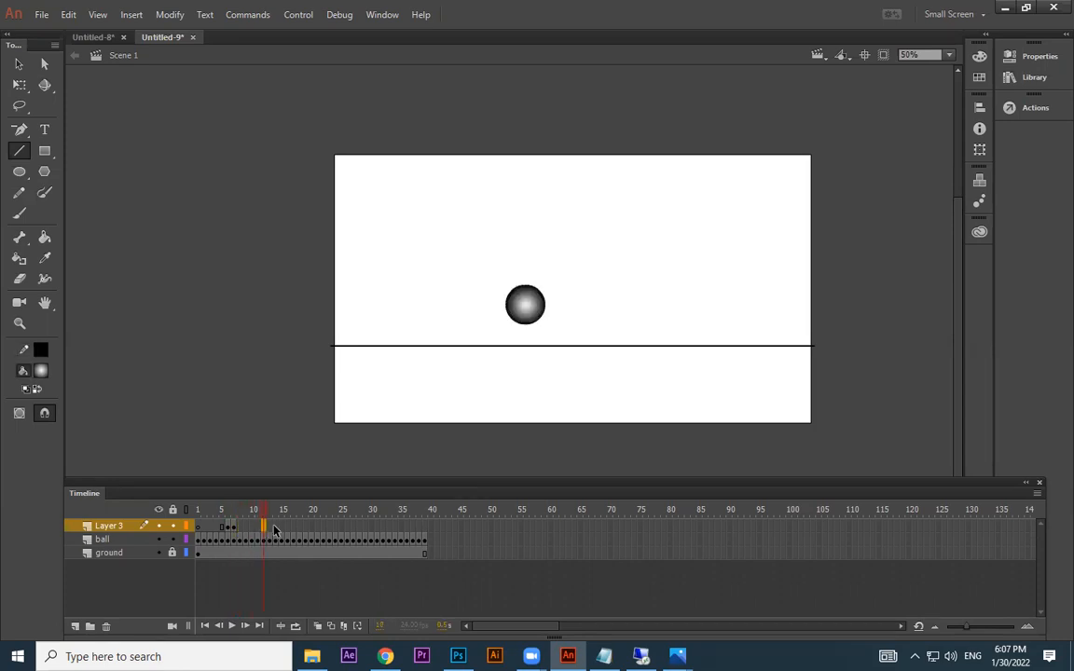
key("F6")
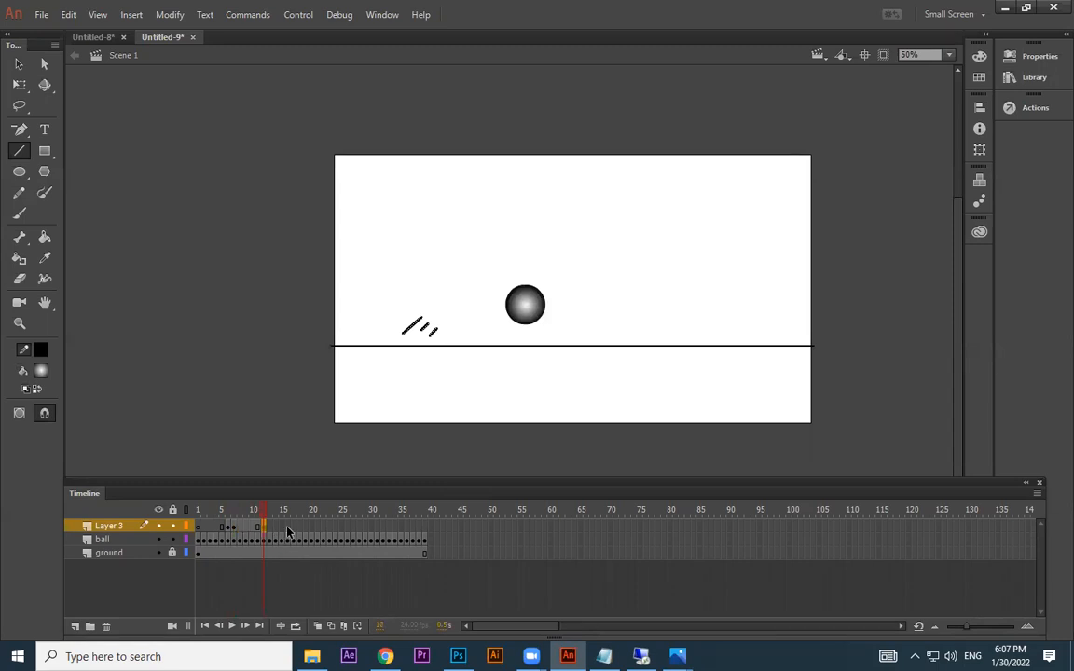
left_click(264, 528)
key("comma")
key("comma")
left_click_drag(258, 528, 242, 528)
key("Return")
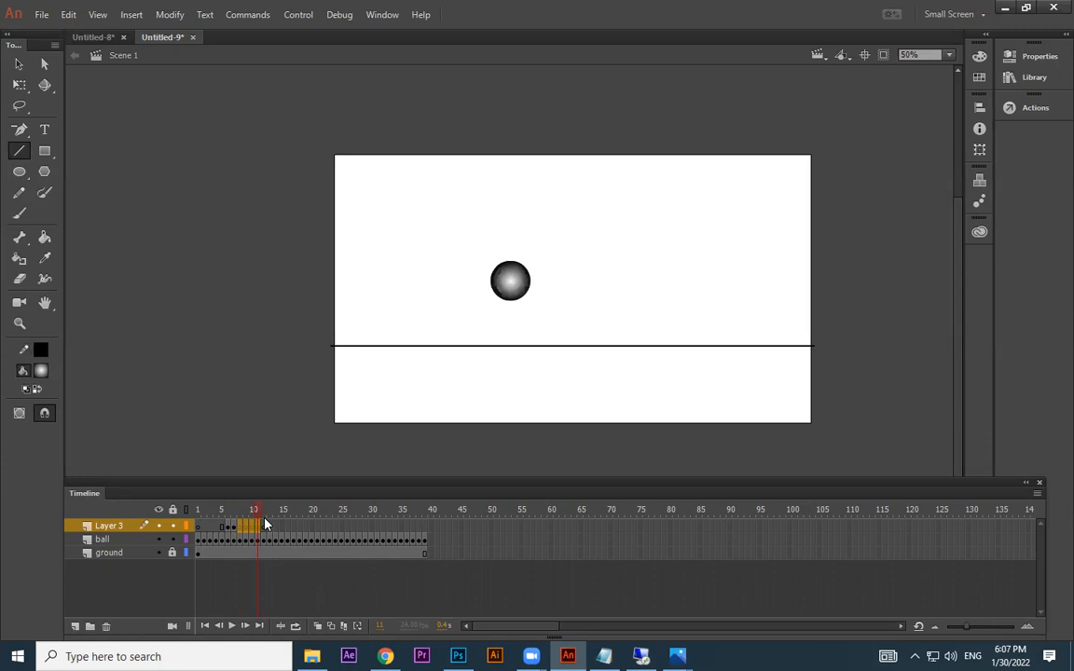
Step: Draw impact lines radiating around the ball in a keyframe at frame 13 of Layer 3, redoing the badly placed ones
mouse_move(271, 528)
left_mouse_down()
mouse_move(252, 528)
mouse_move(269, 532)
left_mouse_up()
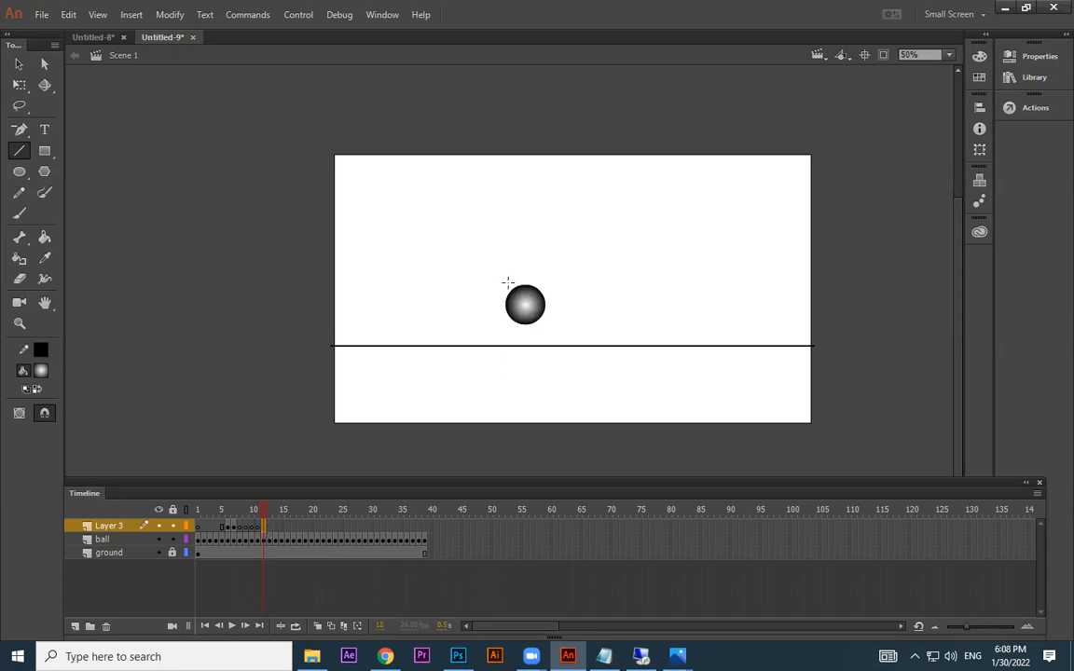
key("period")
mouse_move(578, 329)
left_mouse_down()
mouse_move(599, 315)
mouse_move(570, 303)
mouse_move(542, 270)
left_mouse_up()
mouse_move(486, 319)
left_mouse_down()
mouse_move(506, 319)
mouse_move(481, 333)
left_mouse_up()
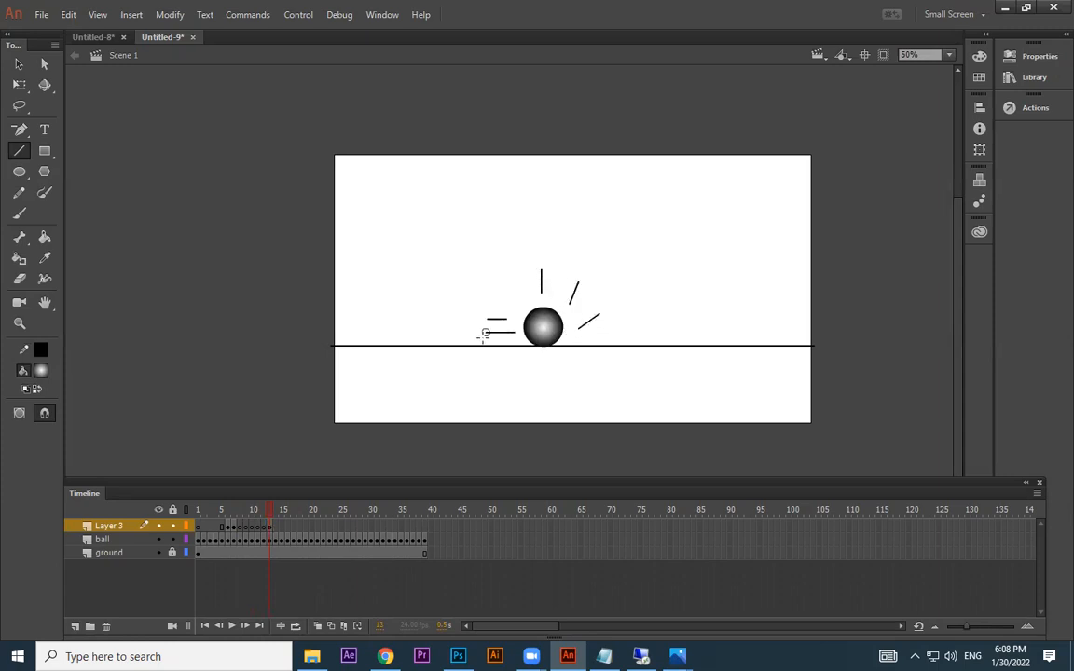
key("ctrl+z")
key("ctrl+z")
key("ctrl+z")
mouse_move(496, 295)
left_mouse_down()
mouse_move(520, 296)
mouse_move(477, 332)
left_mouse_up()
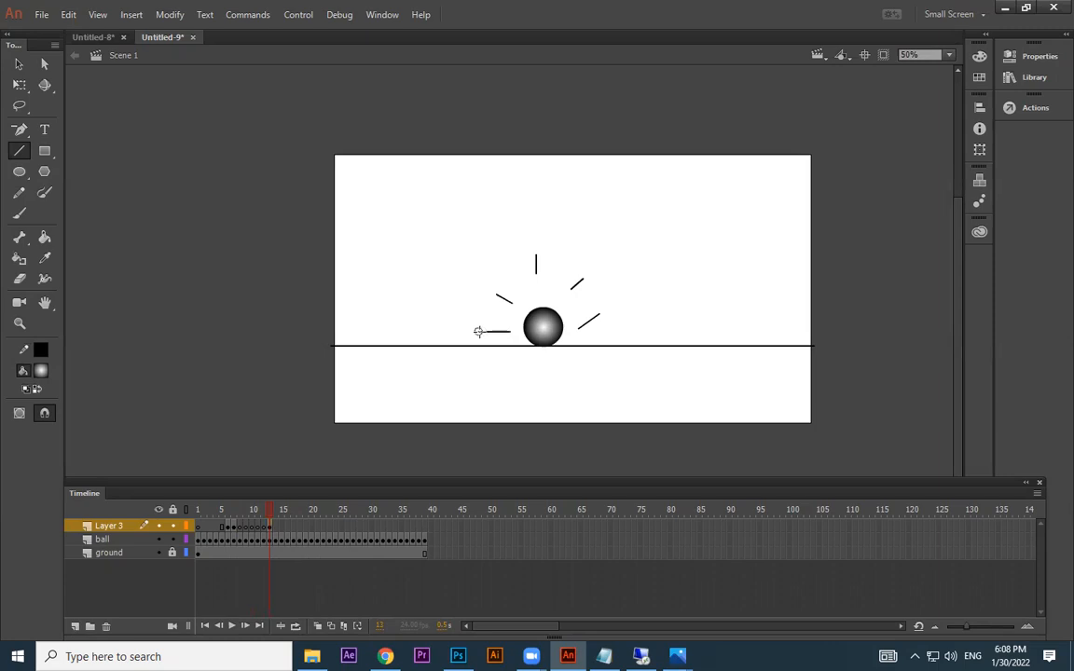
Step: Insert a keyframe at frame 14 of Layer 3, clear the copied impact lines and draw speed lines behind the ball
left_click(278, 532)
key("F6")
key("Delete")
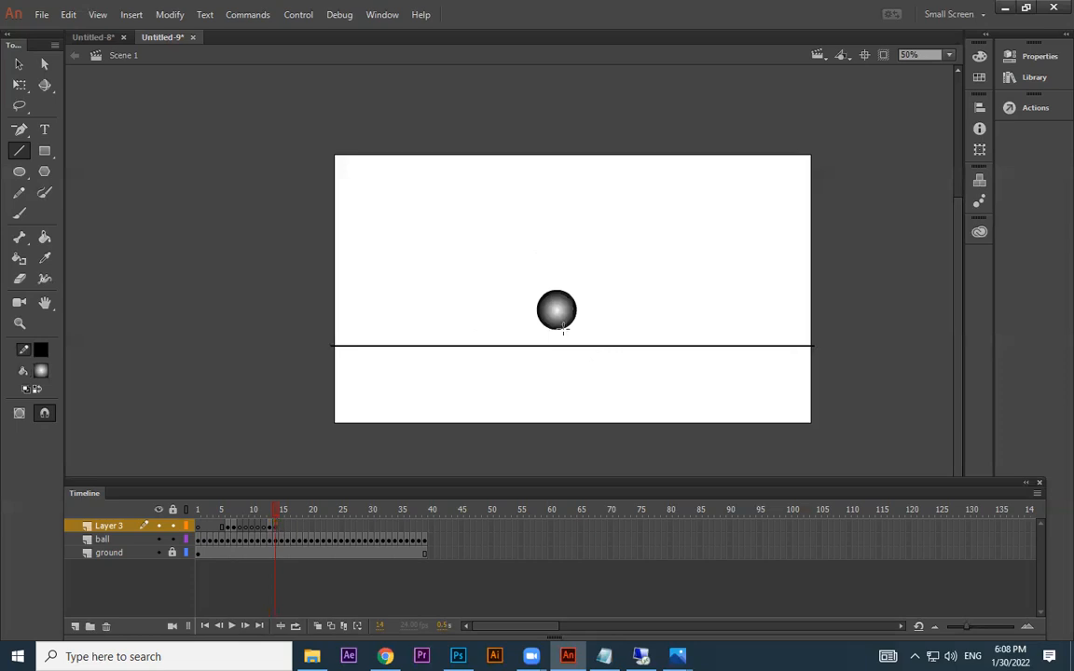
mouse_move(529, 320)
left_mouse_down()
mouse_move(518, 345)
mouse_move(505, 333)
left_mouse_up()
key("ctrl+z")
Step: Insert a keyframe at frame 15 of Layer 3 and draw speed lines behind the rising ball
left_click(282, 528)
key("F6")
key("ctrl+z")
mouse_move(555, 321)
left_mouse_down()
mouse_move(547, 333)
mouse_move(532, 326)
left_mouse_up()
Step: Extend Layer 3 to frame 21 and make frames 16 through 21 blank keyframes
left_click_drag(283, 511, 313, 511)
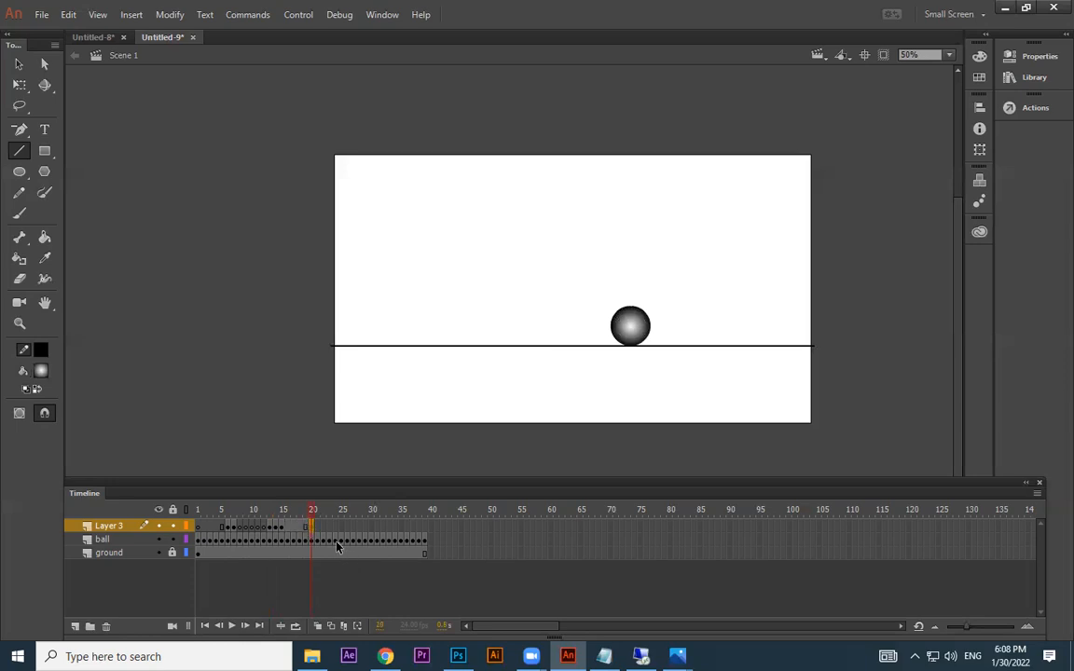
left_click_drag(309, 526, 286, 529)
left_click(311, 526)
left_click(318, 527)
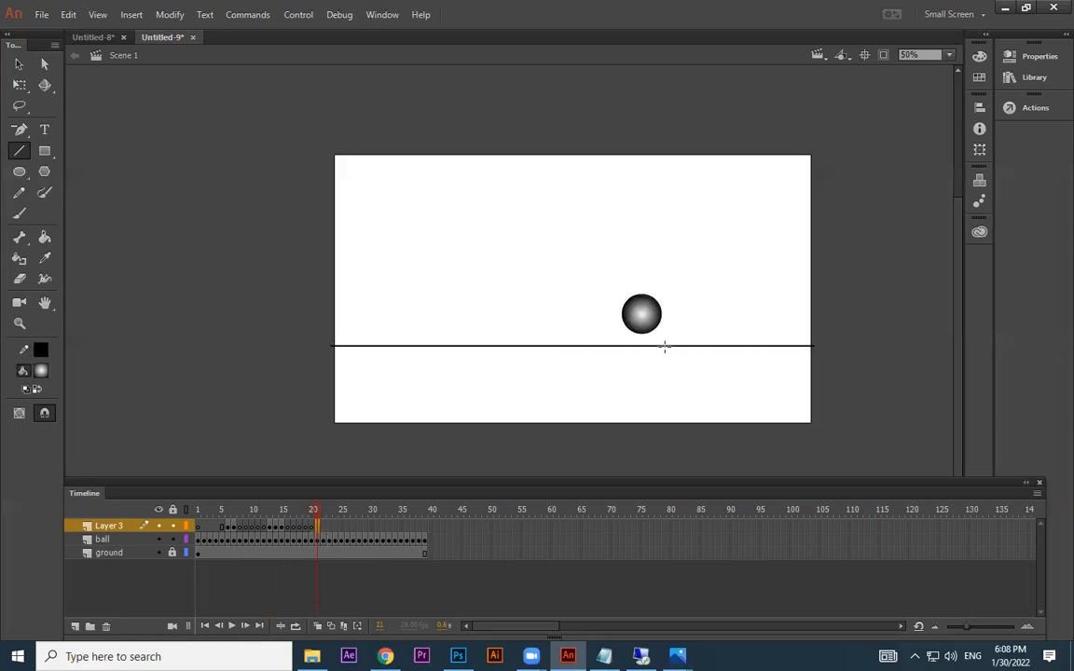
Step: Draw impact lines around the ball at frame 20 of Layer 3 and adjust the endpoints of the lines behind it
left_click(313, 528)
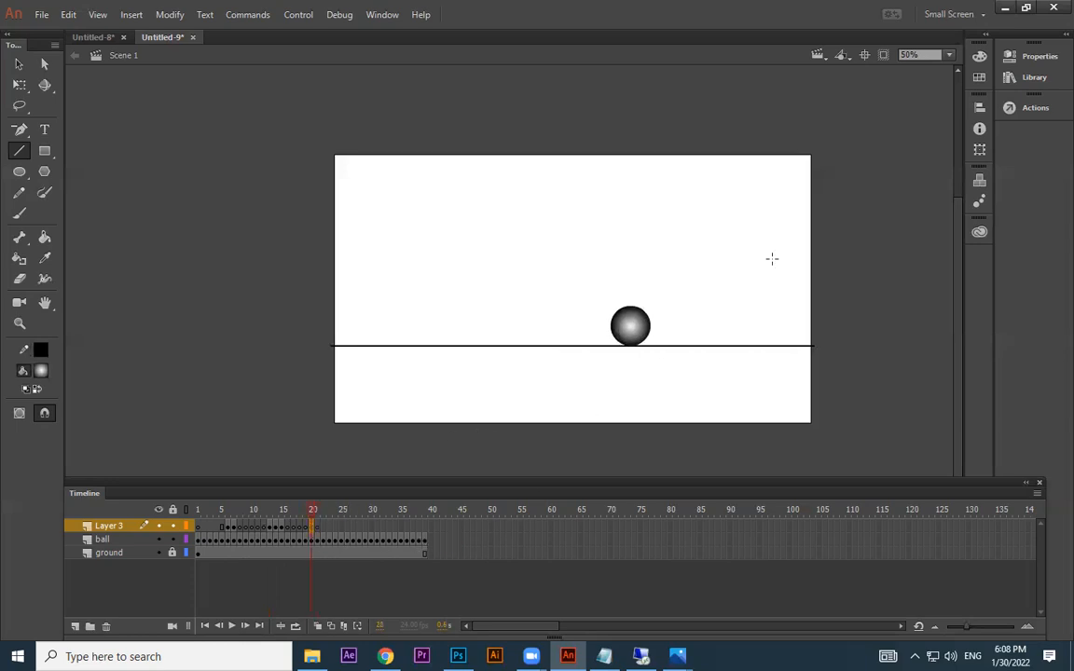
mouse_move(660, 324)
left_mouse_down()
mouse_move(678, 310)
mouse_move(661, 269)
left_mouse_up()
left_click_drag(606, 309, 569, 320)
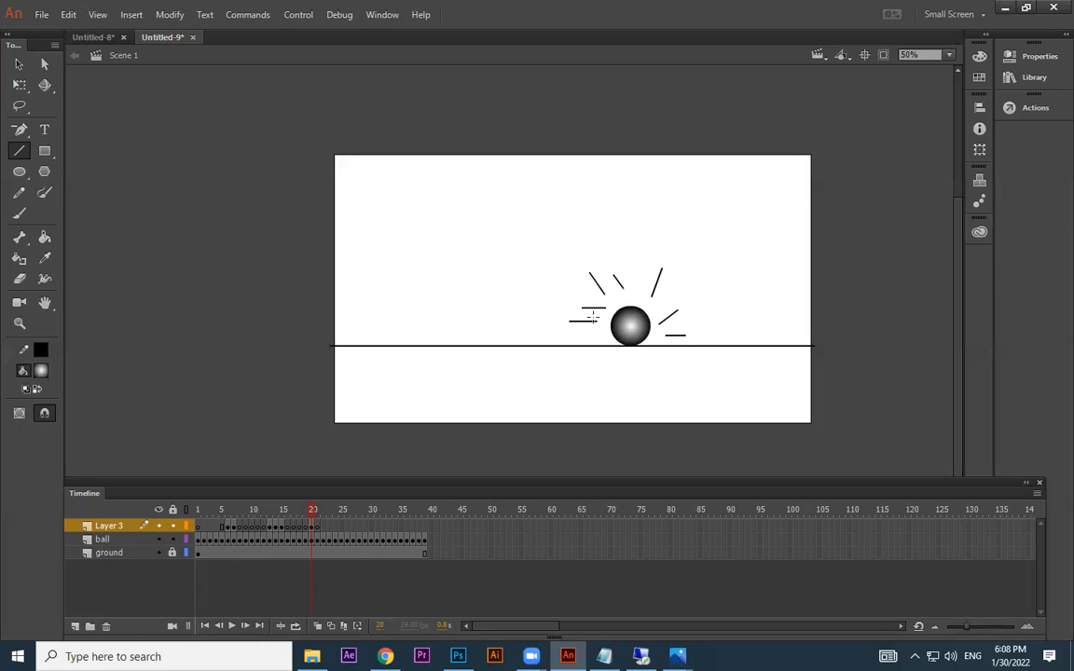
key("v")
mouse_move(596, 321)
left_mouse_down()
mouse_move(601, 333)
mouse_move(623, 298)
left_mouse_up()
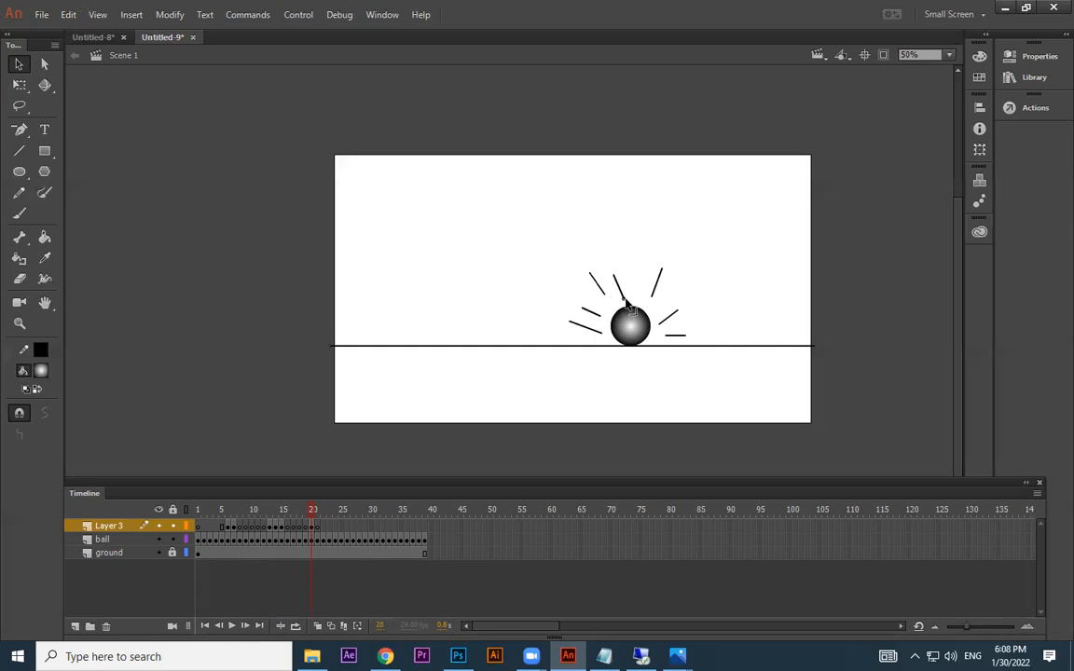
Step: Draw three short speed lines below and behind the ball at frame 21 of Layer 3
left_click(313, 527)
key(".")
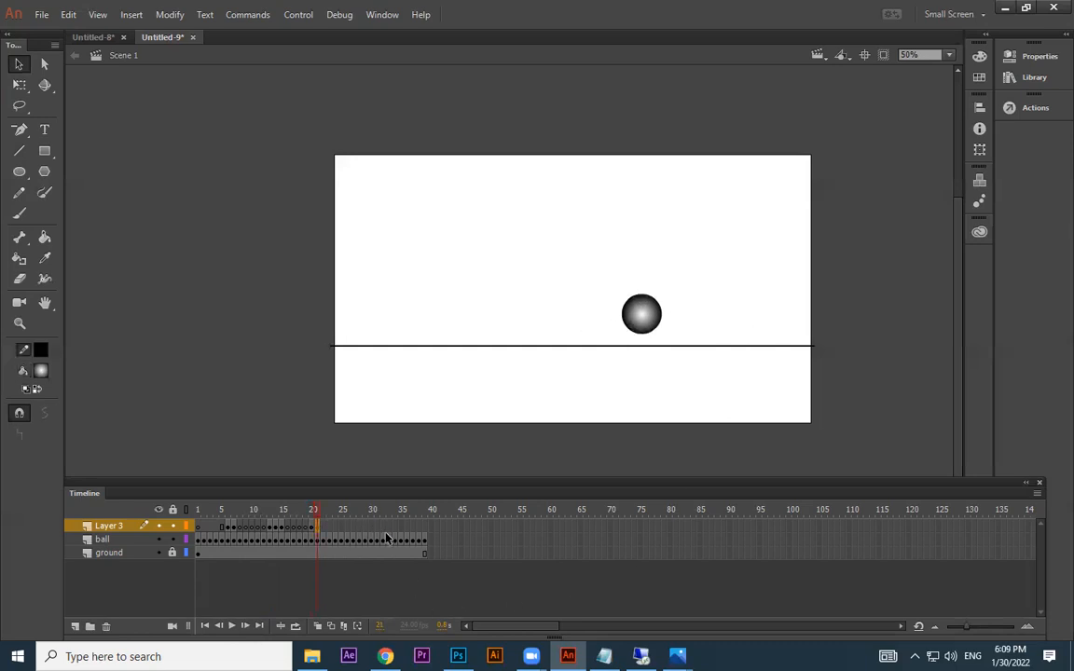
left_click(19, 150)
left_click_drag(614, 345, 615, 327)
key("ctrl+equal")
key("ctrl+equal")
key("ctrl+z")
left_click_drag(727, 441, 703, 316)
mouse_move(665, 386)
left_mouse_down()
mouse_move(695, 415)
mouse_move(719, 415)
mouse_move(717, 434)
left_mouse_up()
key("ctrl+z")
key("ctrl+minus")
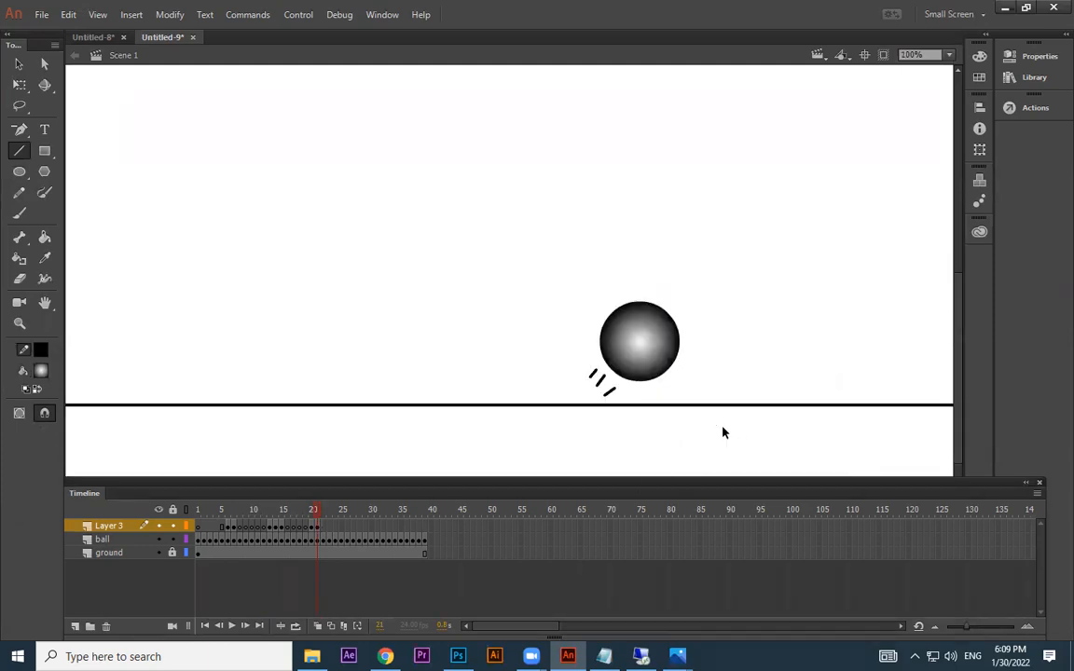
key("ctrl+minus")
Step: Test the movie, close the preview, and delete the speed lines from frames 7, 14, 15 and 21 of Layer 3
key("ctrl+Return")
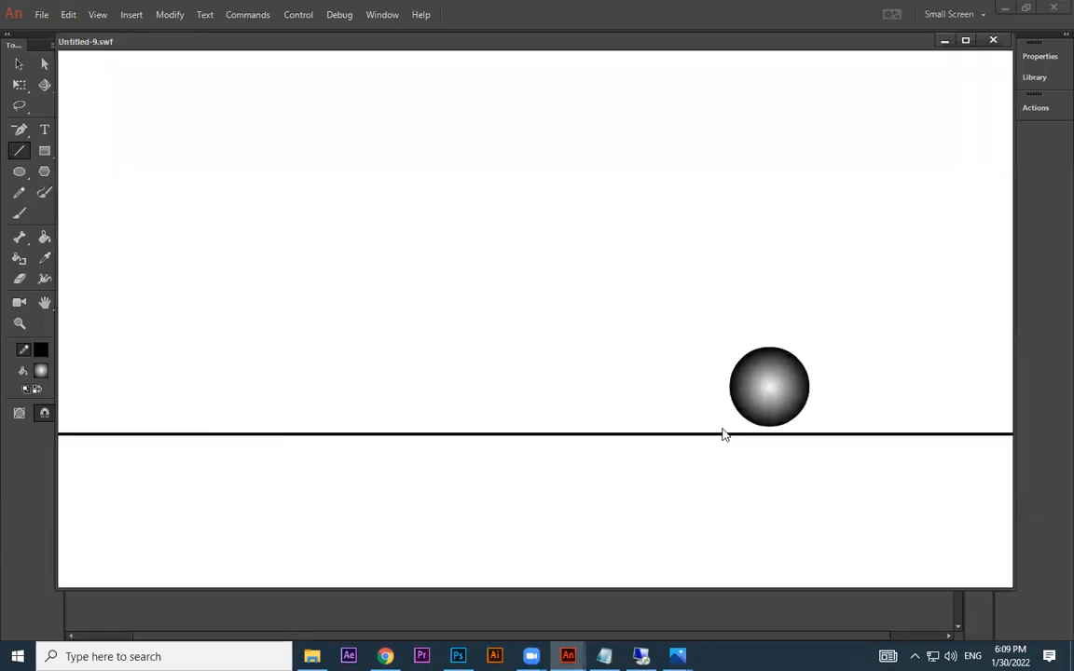
left_click(992, 39)
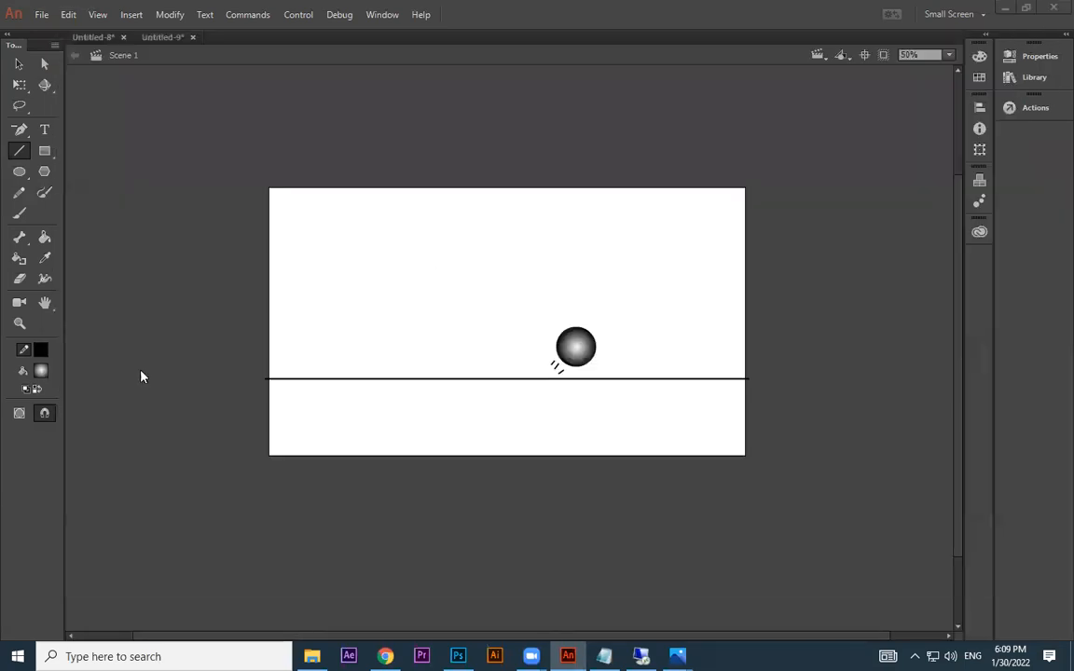
left_click(233, 509)
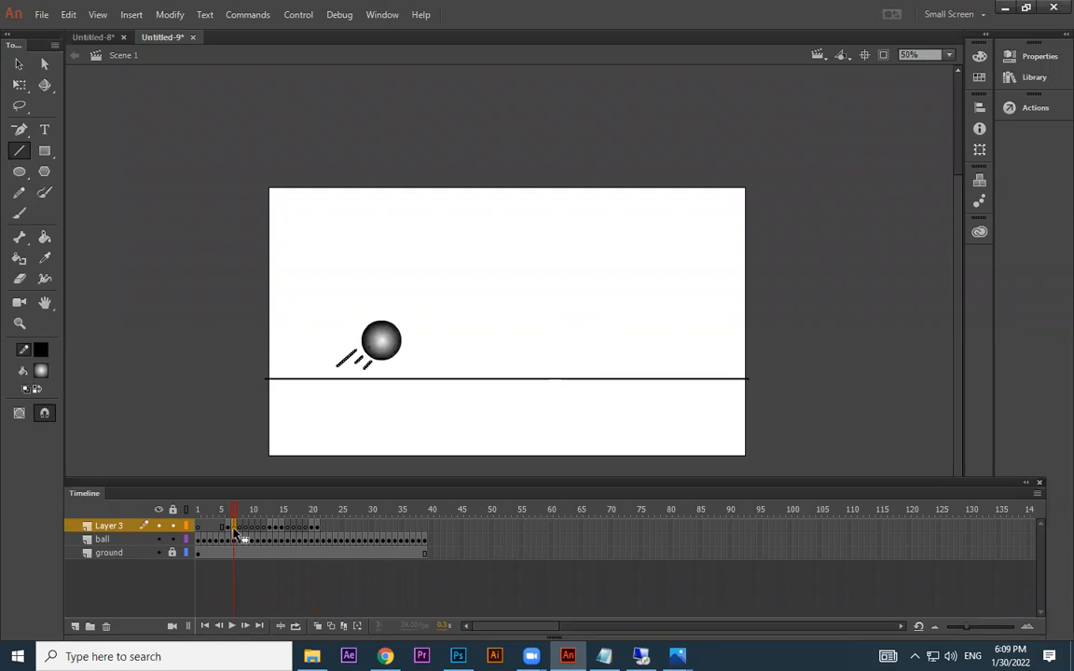
left_click(272, 528)
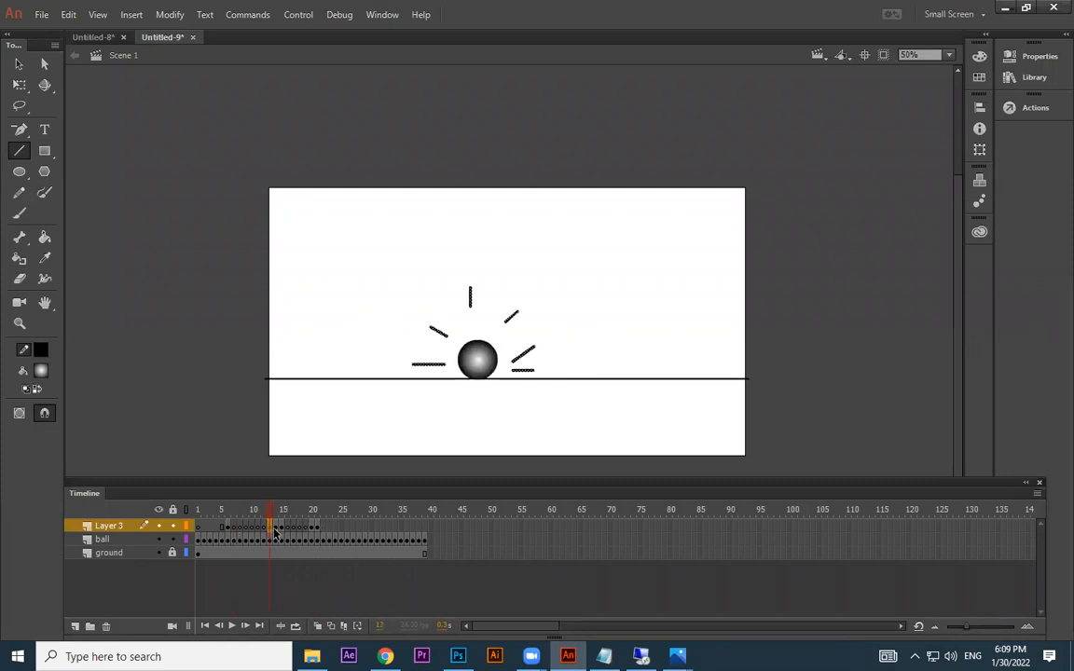
left_click(282, 528)
left_click(274, 529)
left_click(315, 528)
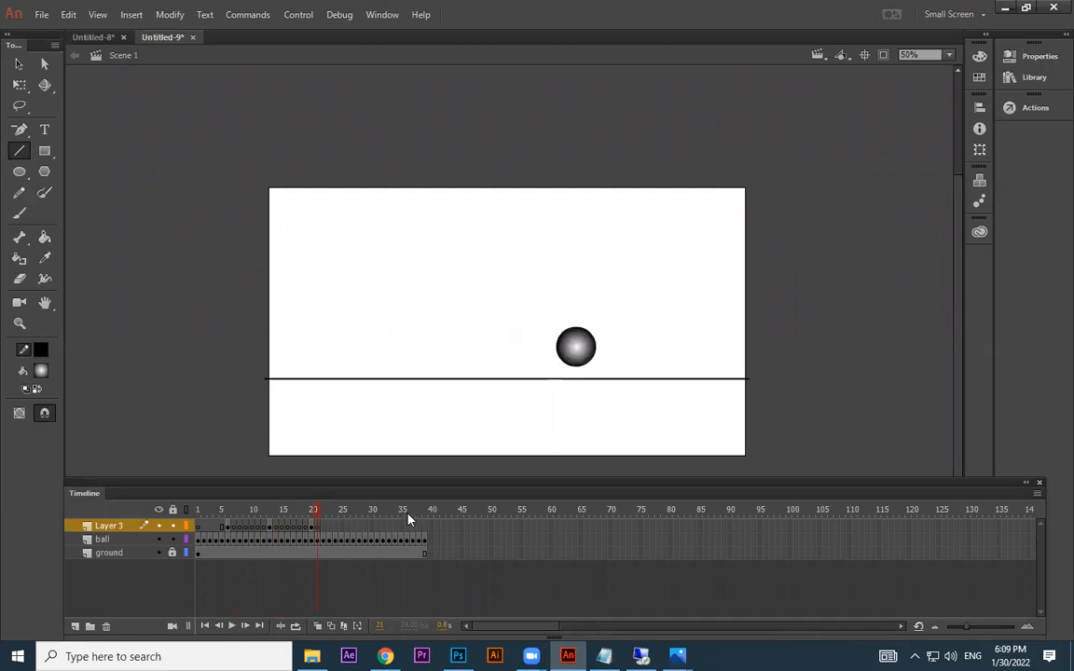
Step: Test the movie with only the impact lines, close the preview and switch to the Selection tool
key("ctrl+Return")
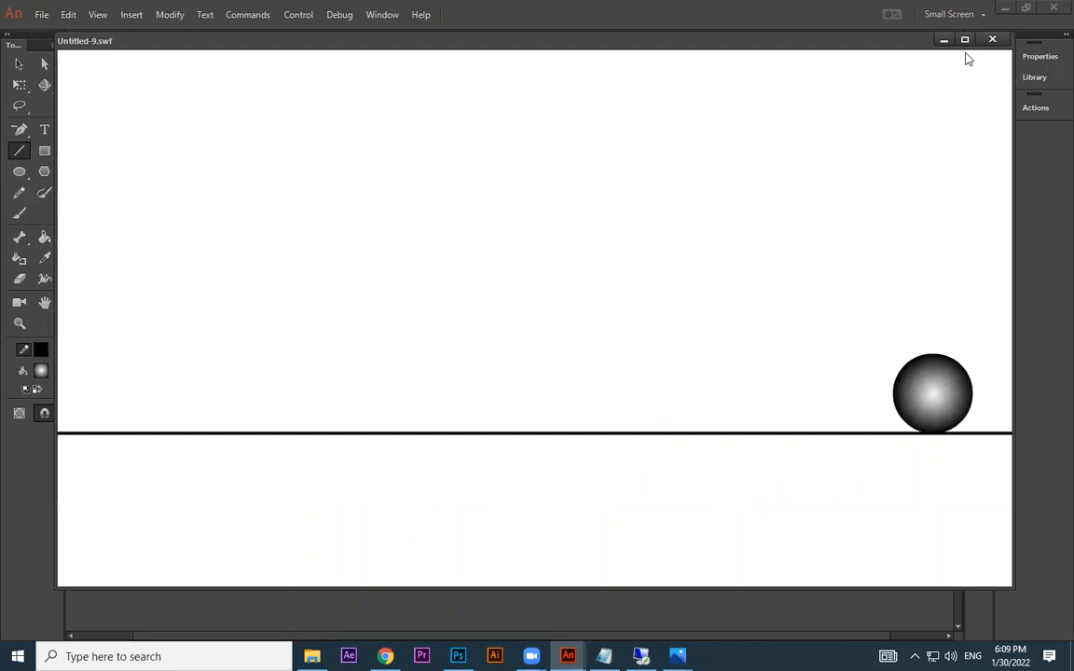
left_click(991, 41)
key("v")
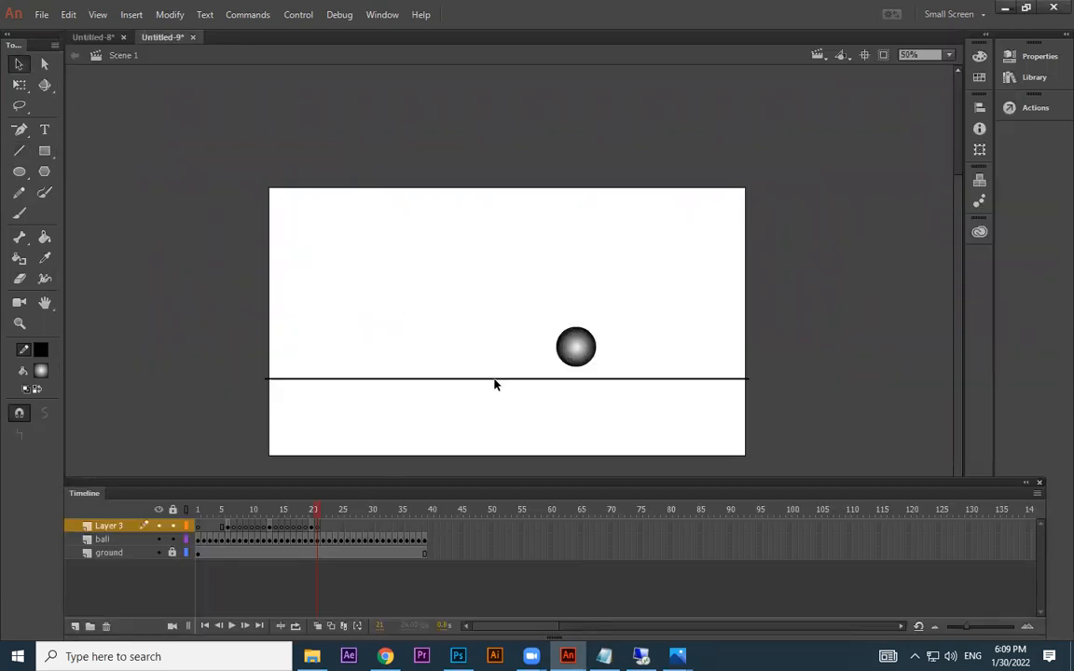
Step: Unlock the ground layer, undo a trial bend of the ground line, and insert a keyframe at frame 6
left_click(172, 553)
left_click_drag(489, 380, 486, 384)
key("ctrl+z")
left_click(230, 556)
key("F6")
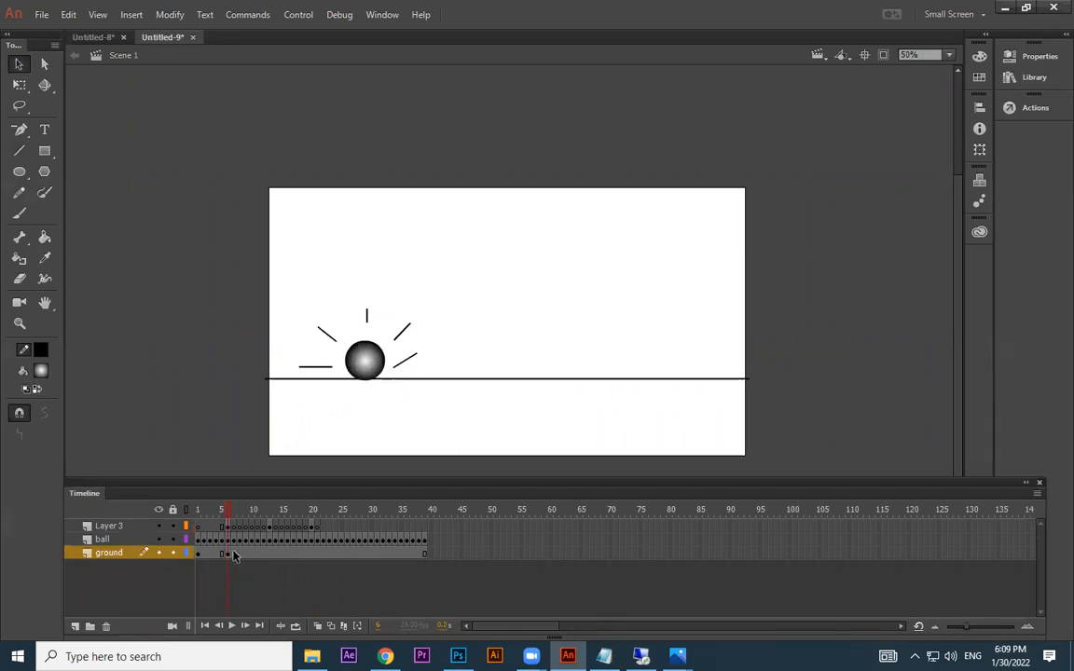
Step: Insert a keyframe at frame 7 of the ground layer and bend the ground line slightly downward
left_click(234, 557)
left_click(379, 391)
left_click_drag(381, 390, 357, 398)
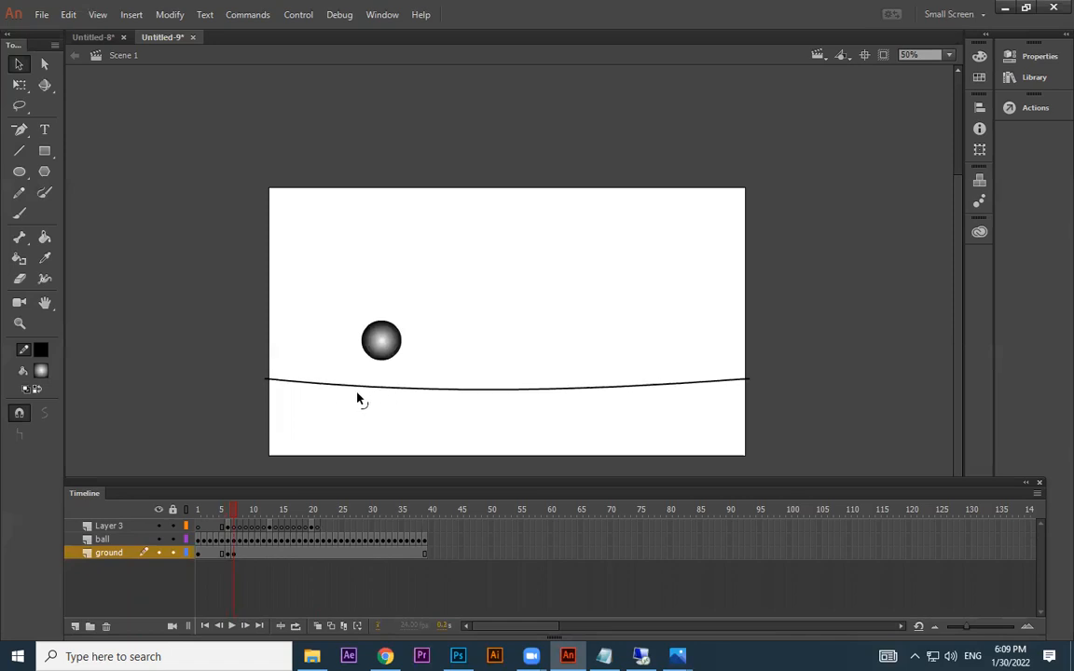
Step: Insert ground-layer keyframes at frames 8 to 13, easing the line's dip at frame 8 and straightening the line at frame 13
left_click(242, 554)
key("F6")
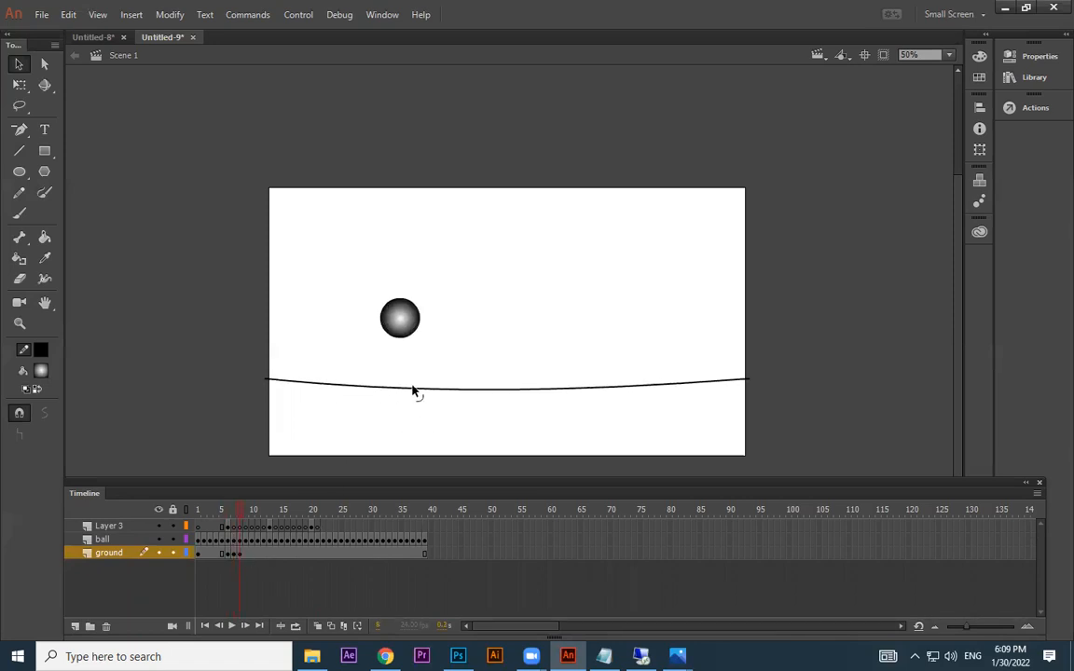
left_click_drag(412, 395, 434, 386)
key("F6")
key("F6")
key("F6")
key("F6")
key("F6")
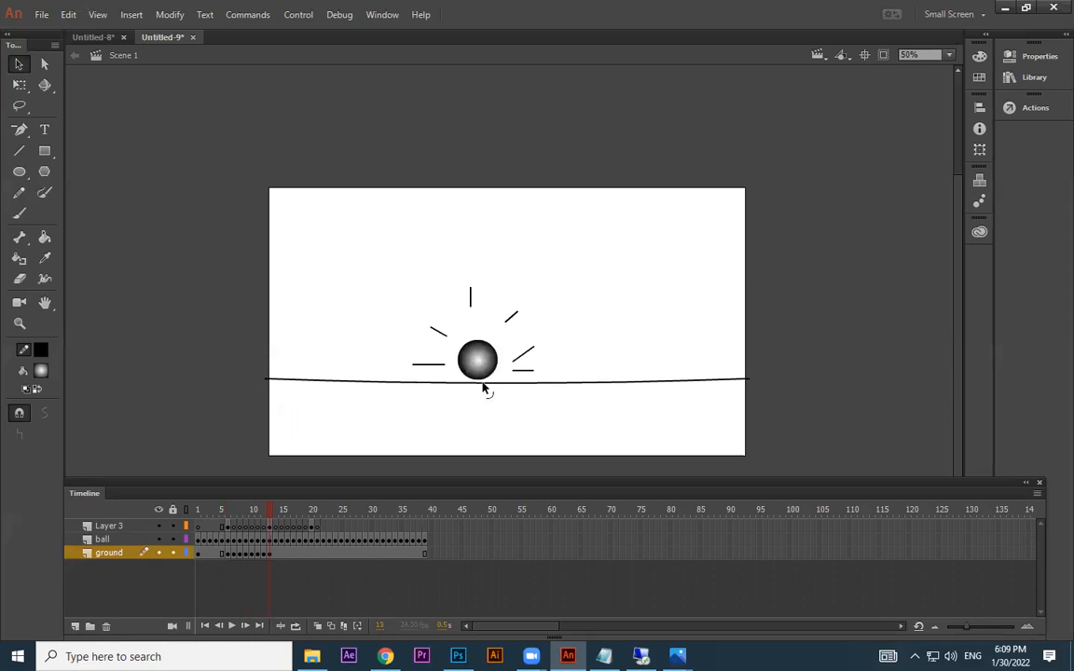
left_click_drag(484, 385, 484, 378)
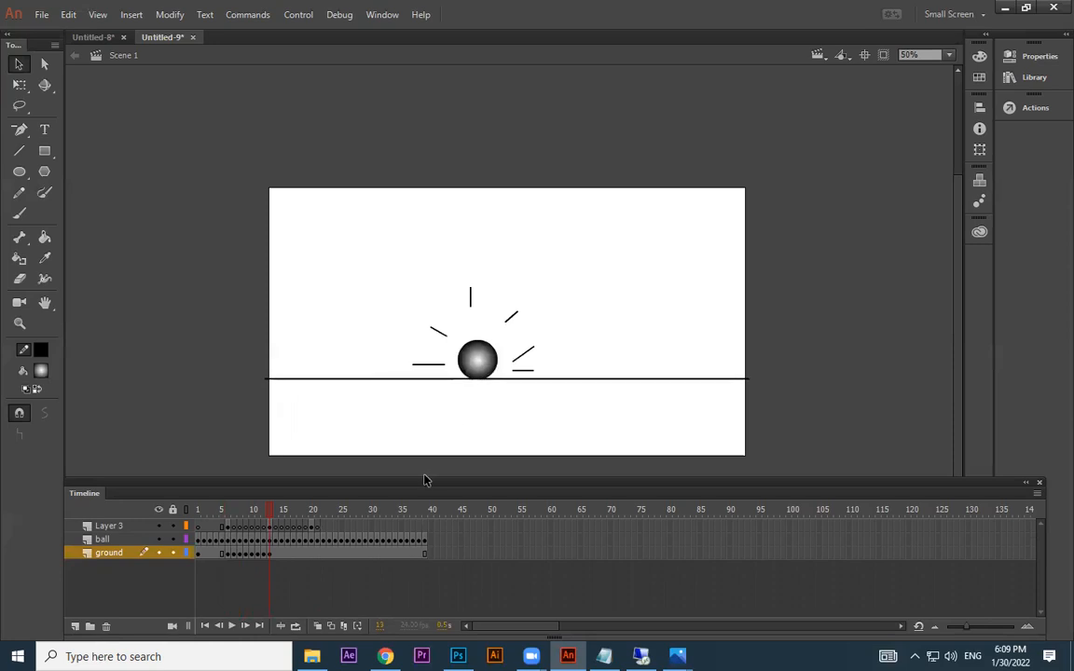
Step: Insert ground-layer keyframes at frames 14 to 19, bending the line downward at frame 14 and easing the dip in the following frames
key("F6")
key("F6")
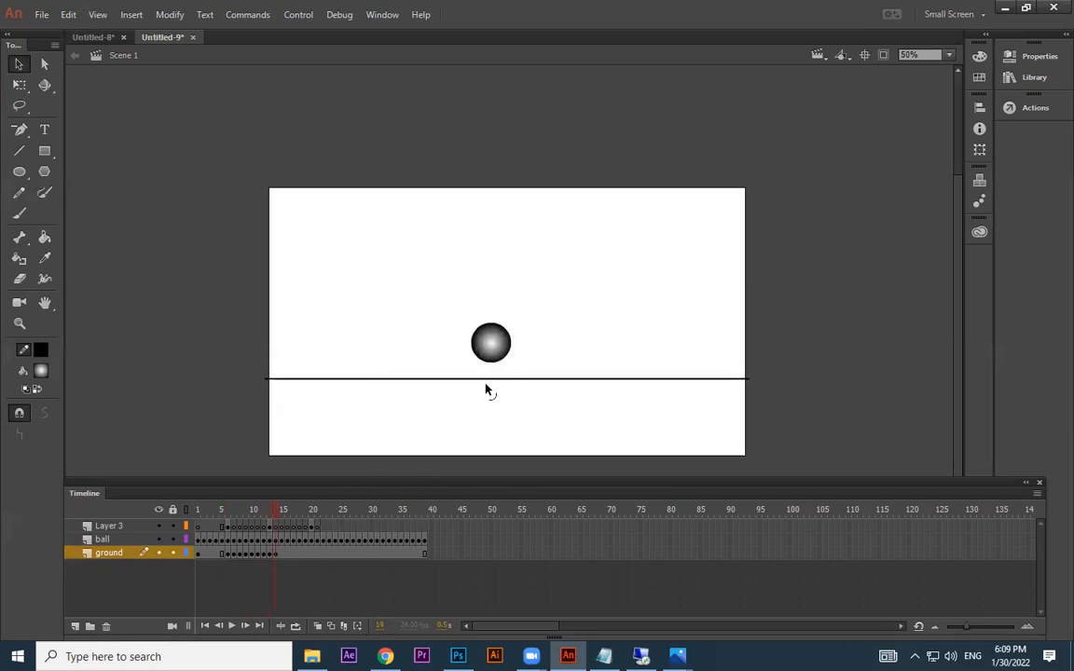
left_click_drag(485, 384, 491, 391)
key("F6")
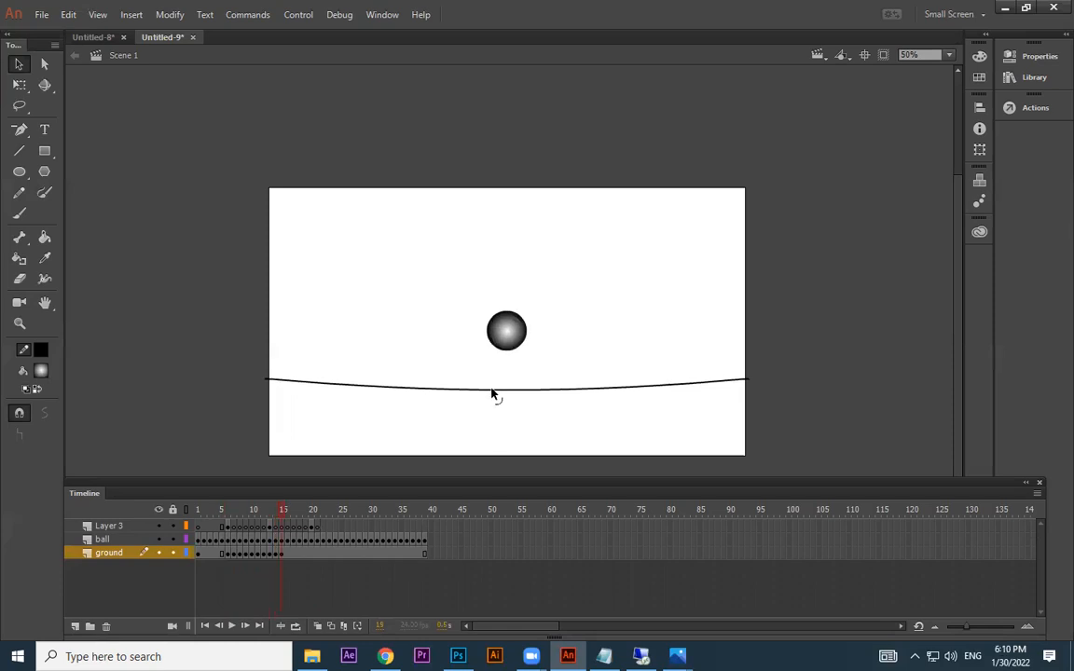
key("F6")
key("F6")
left_click_drag(491, 390, 494, 388)
key("F6")
key("F6")
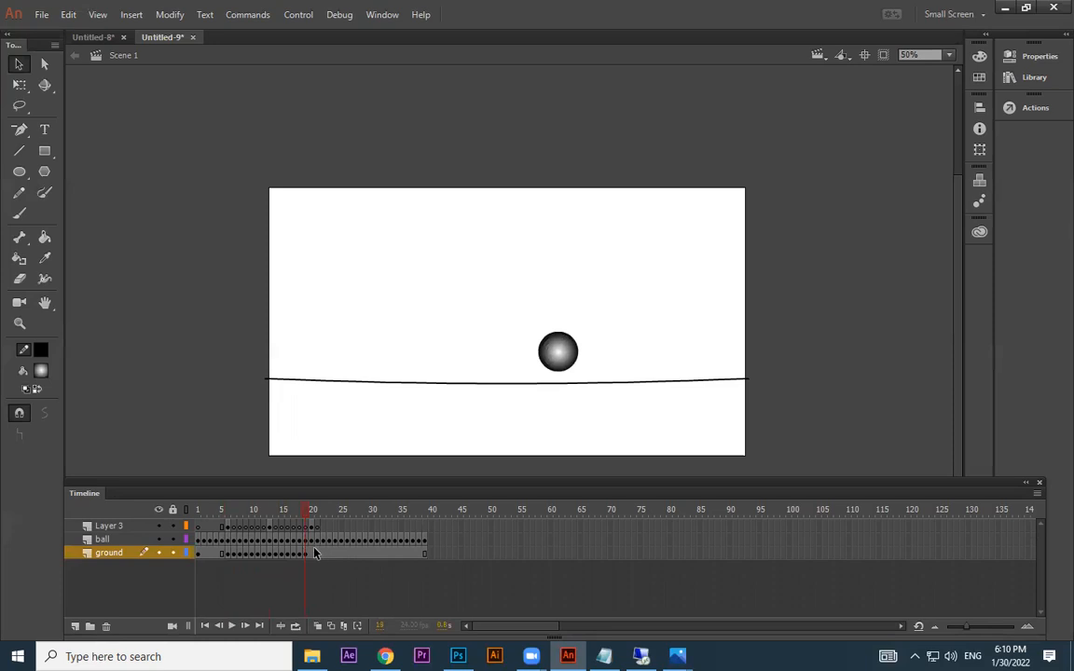
Step: Straighten the ground line at frame 20, then add keyframes through frame 27, flexing it slightly upward and back to almost flat
left_click(313, 554)
left_click(576, 422)
left_click_drag(568, 389, 578, 377)
key("F6")
key("F6")
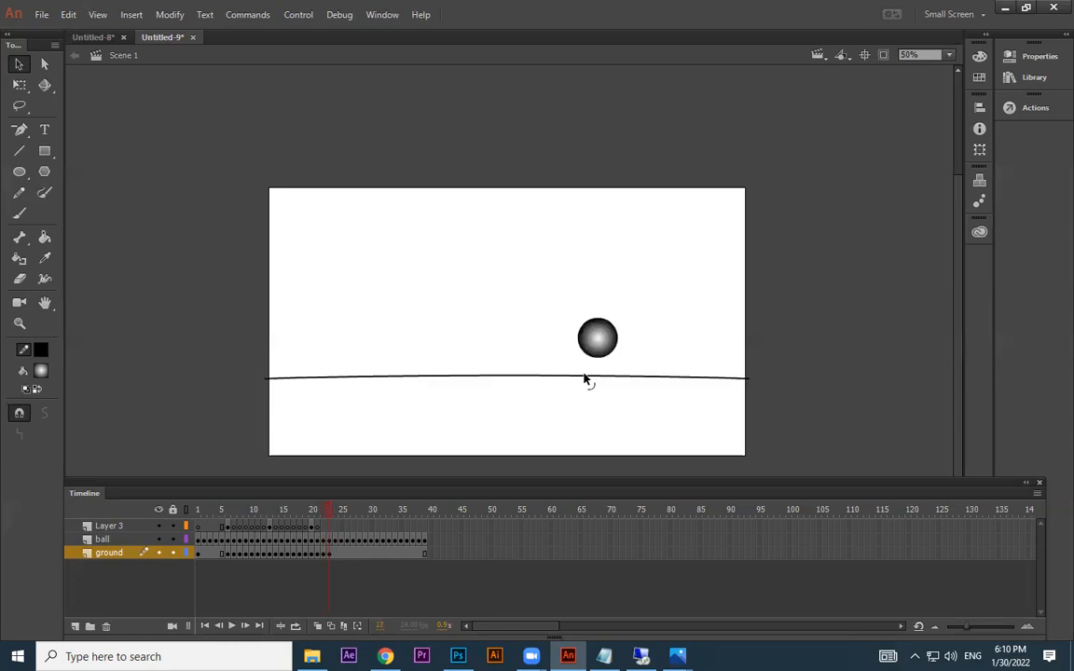
key("F6")
key("F6")
key("F6")
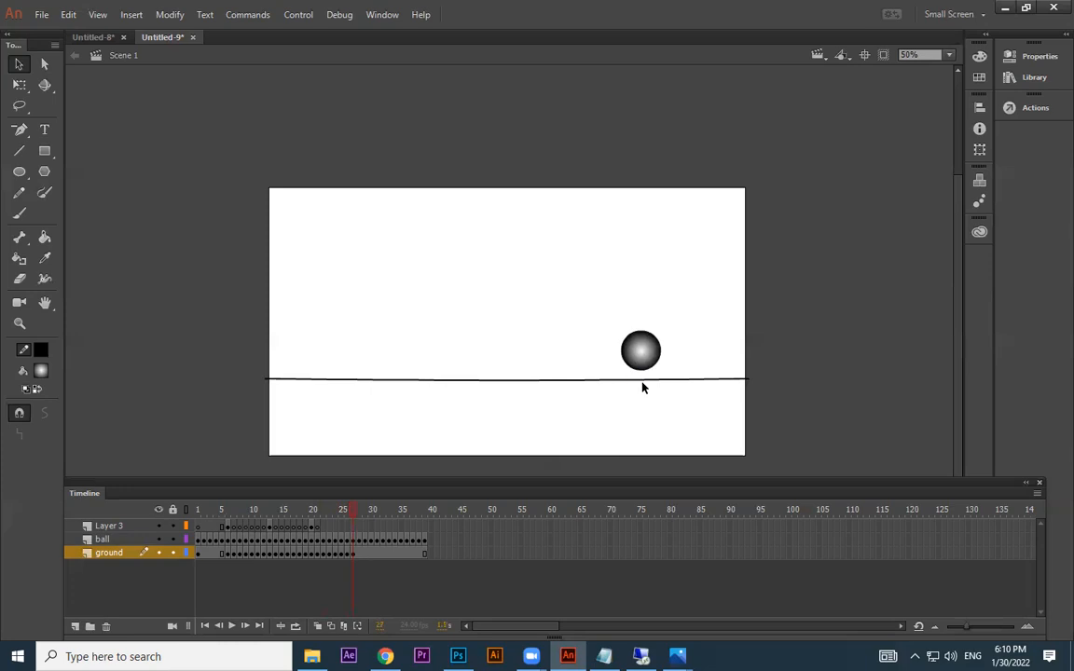
Step: Test the movie with the flexing ground line, close the preview and play the animation in the timeline
key("ctrl+Return")
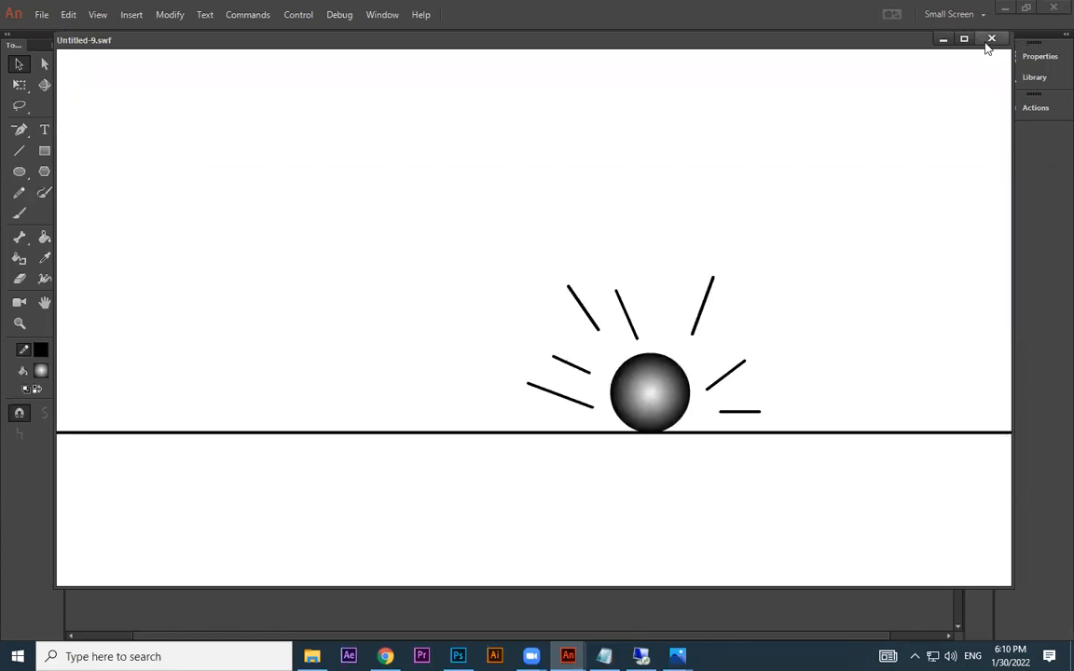
left_click(991, 39)
left_click_drag(211, 524, 298, 557)
key("Return")
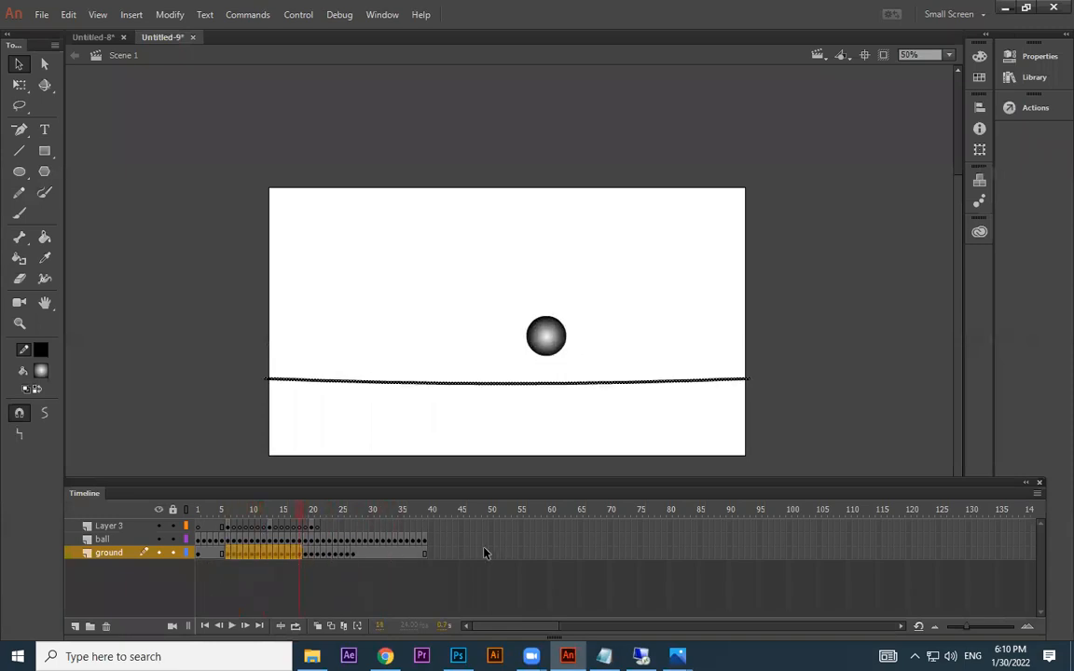
left_click(483, 553)
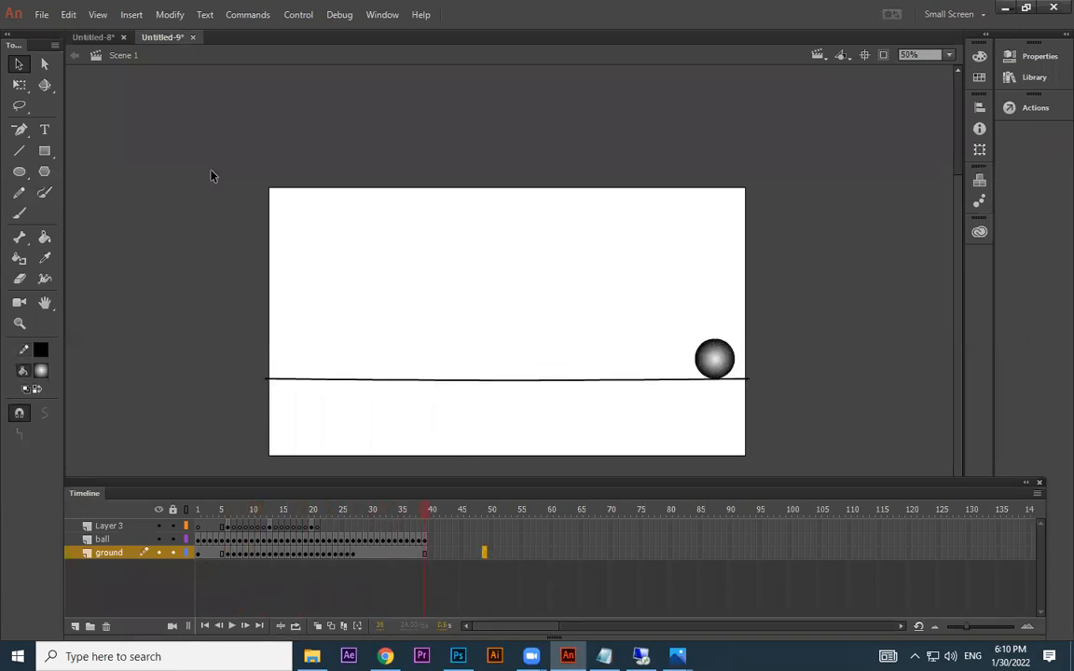
Step: Scrub the opening of the stick-figure animation in Untitled-8, then return to Untitled-9 and scrub the ball animation up to frame 20
left_click(93, 37)
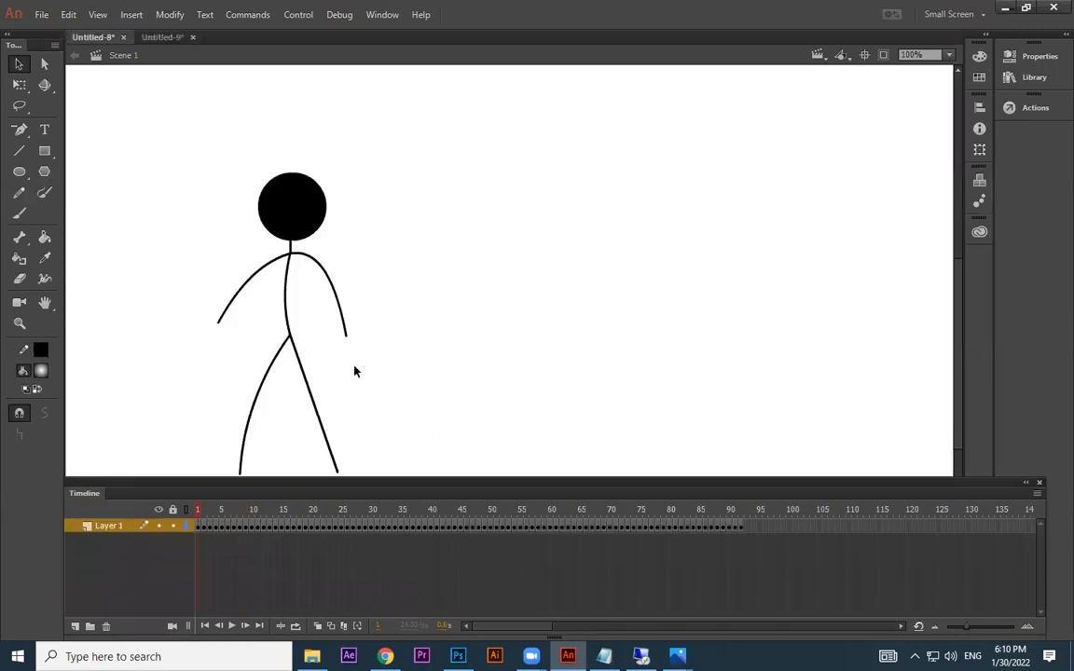
left_click_drag(299, 511, 230, 520)
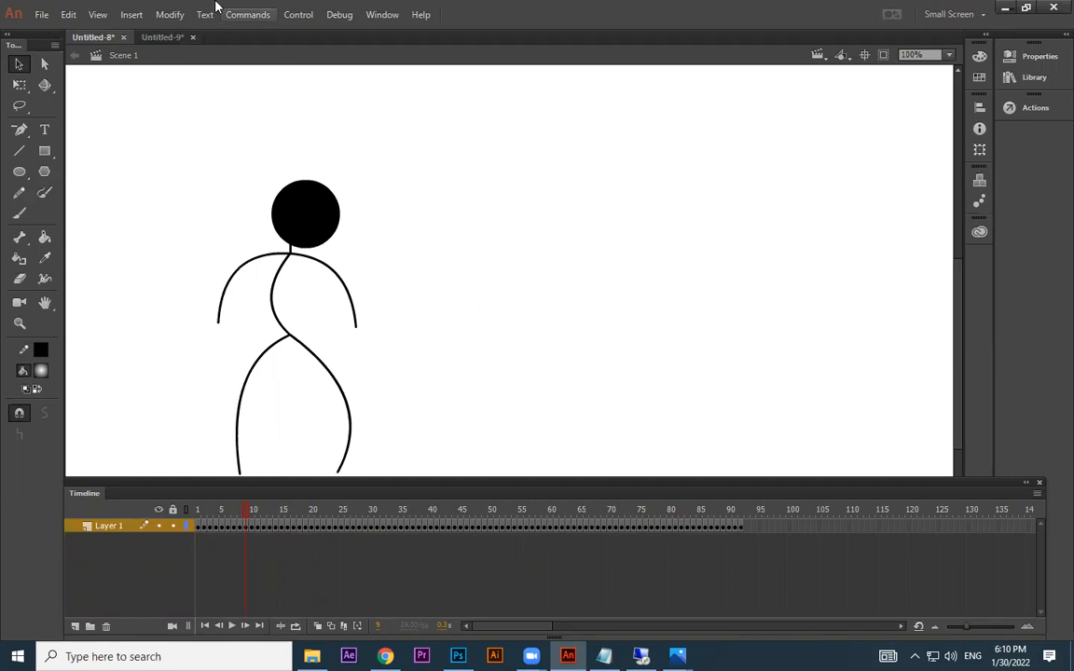
left_click(160, 37)
left_click_drag(211, 512, 240, 516)
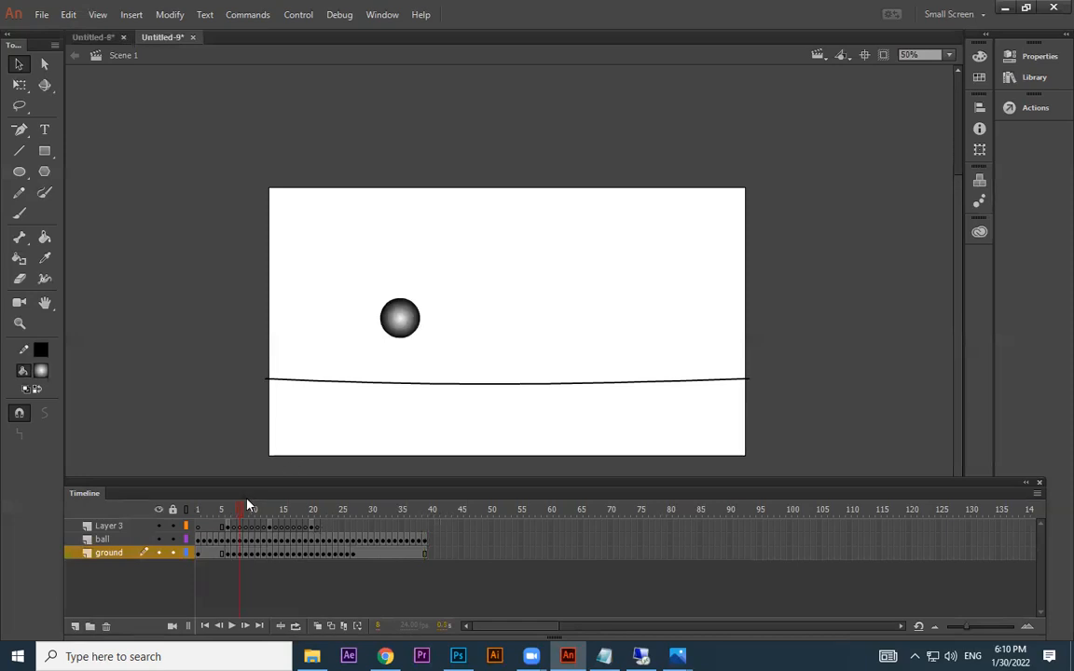
left_click_drag(263, 515, 313, 511)
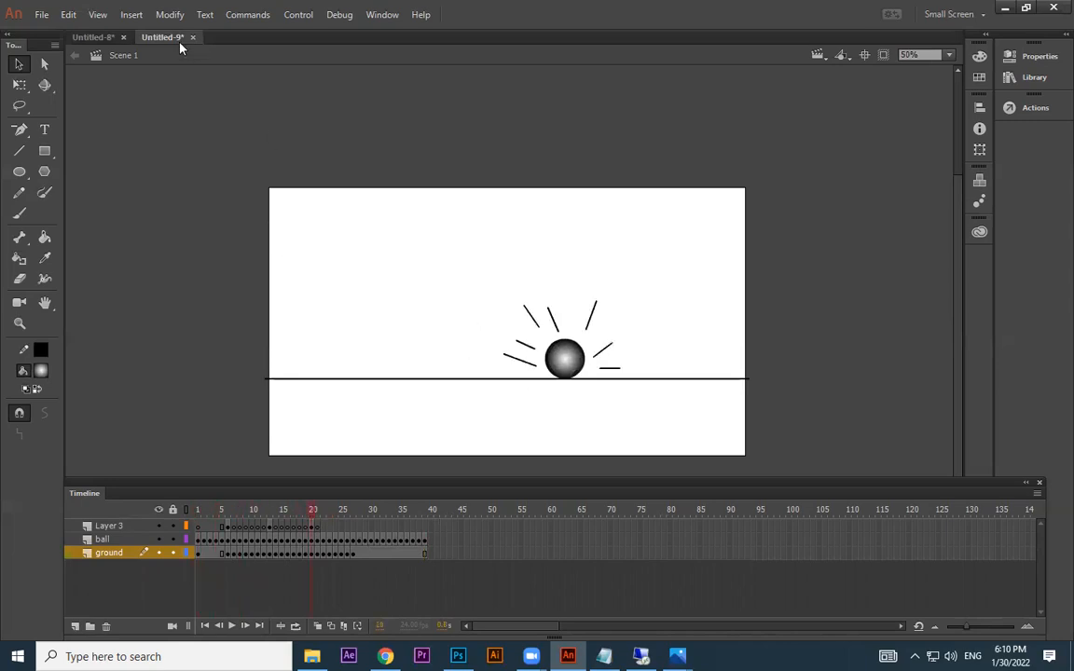
Step: Compare the stick-figure and bouncing-ball documents again, scrubbing further through the figure's frames and replaying the ball animation
left_click(105, 37)
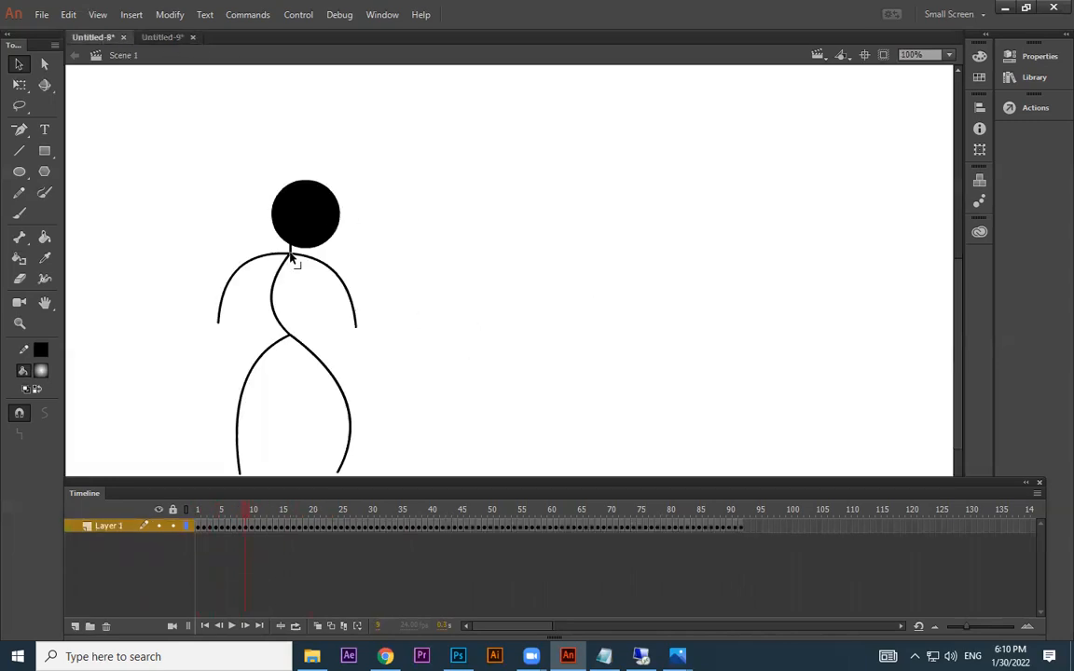
left_click(162, 37)
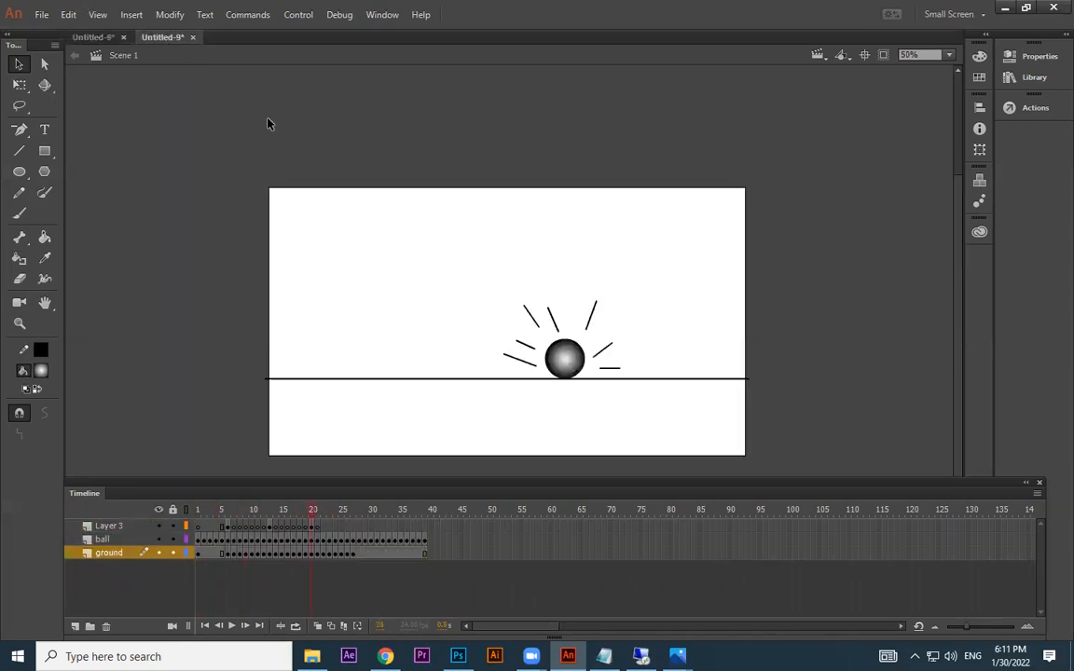
left_click(93, 38)
left_click_drag(286, 511, 408, 512)
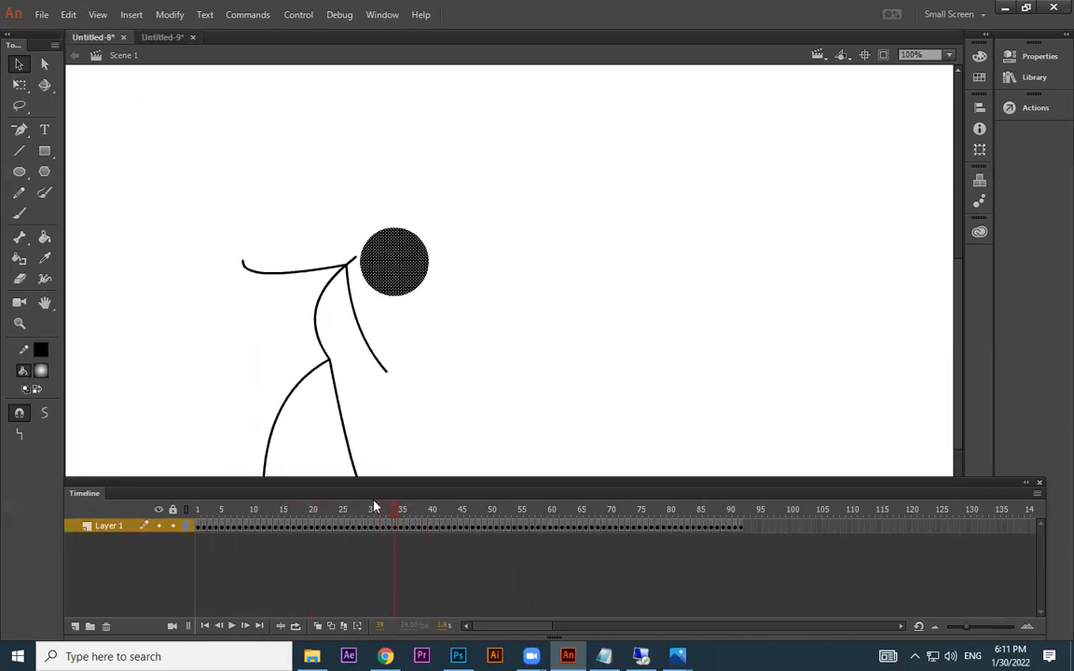
left_click(154, 38)
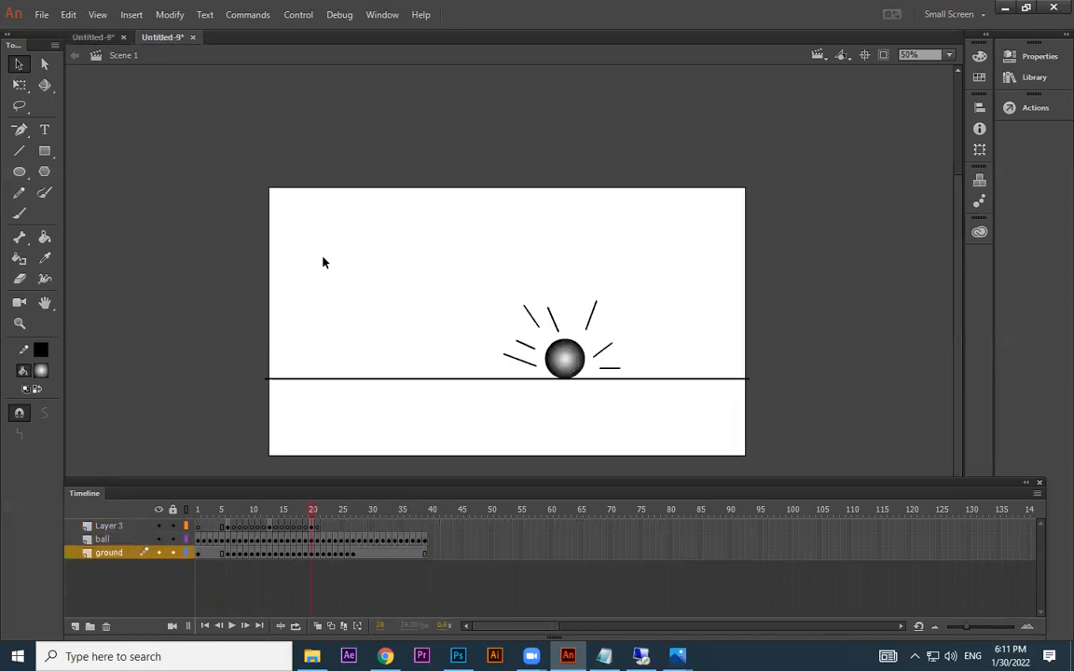
mouse_move(273, 513)
left_mouse_down()
mouse_move(172, 511)
mouse_move(247, 511)
mouse_move(219, 515)
mouse_move(270, 526)
left_mouse_up()
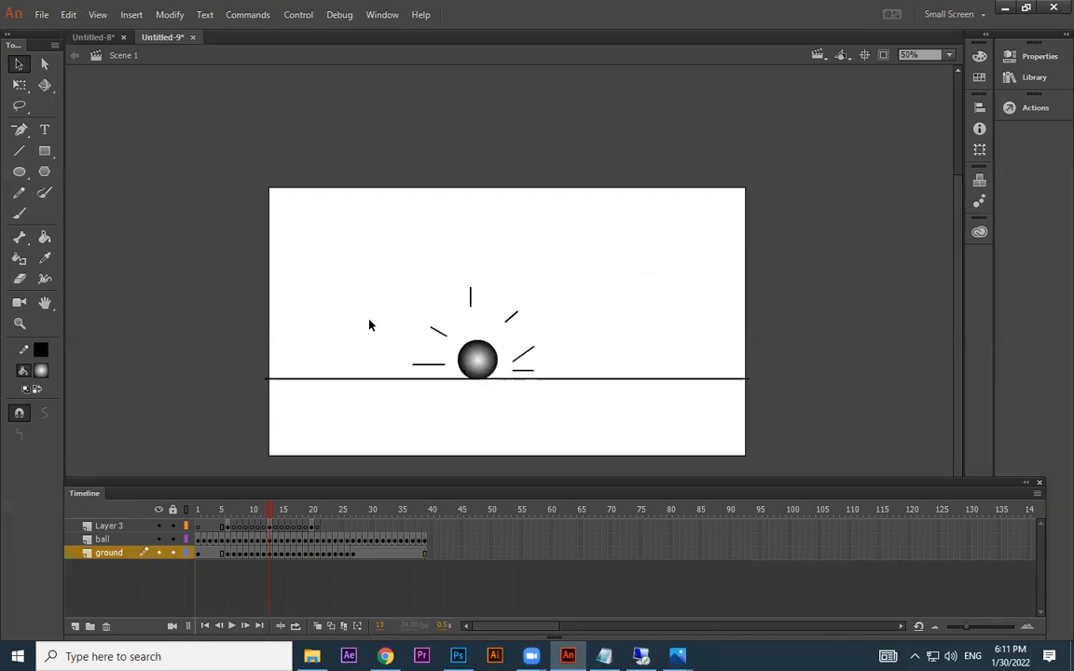
mouse_move(271, 518)
left_mouse_down()
mouse_move(400, 513)
mouse_move(264, 533)
left_mouse_up()
key("Return")
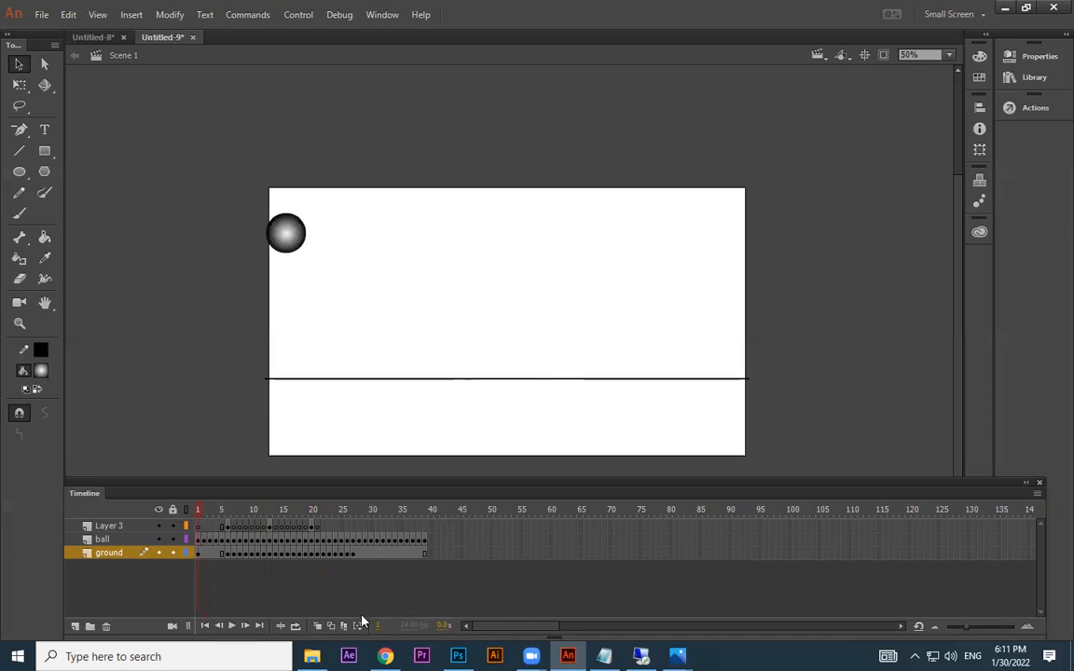
Step: Switch to Chrome and search Google in a new tab for the animator's survival kit
left_click(385, 656)
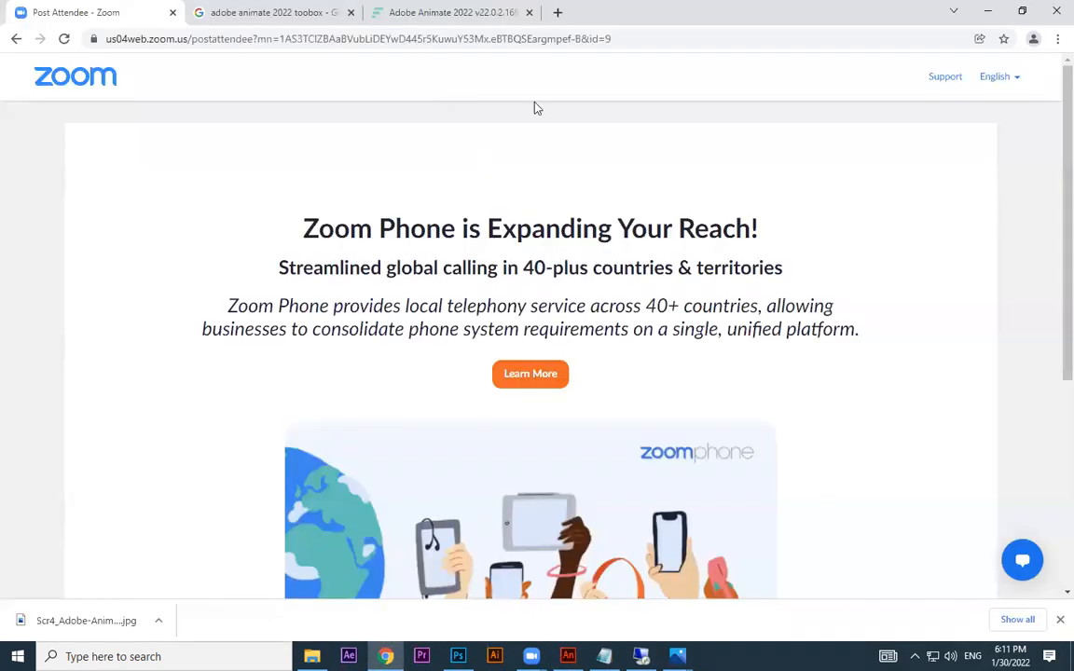
left_click(559, 13)
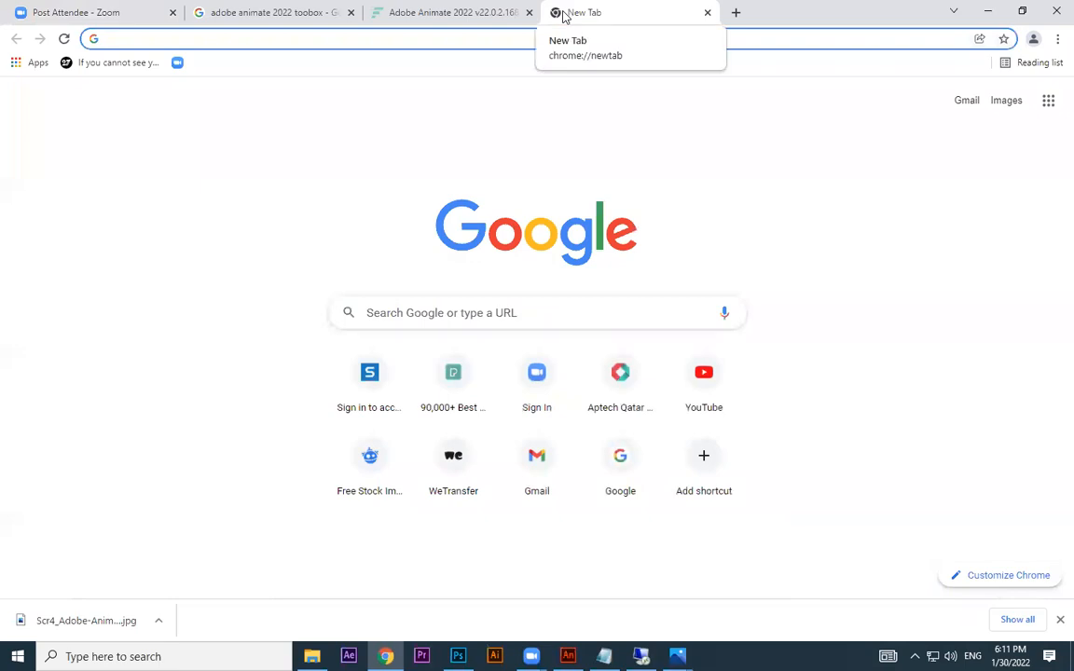
type("athe a")
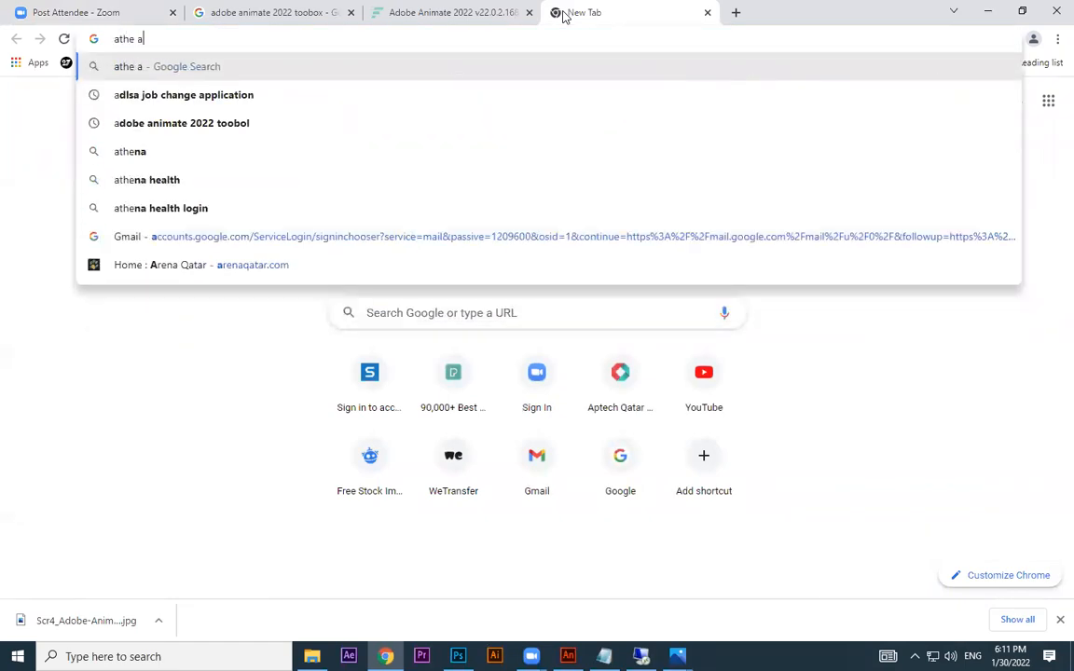
type("nimatores su")
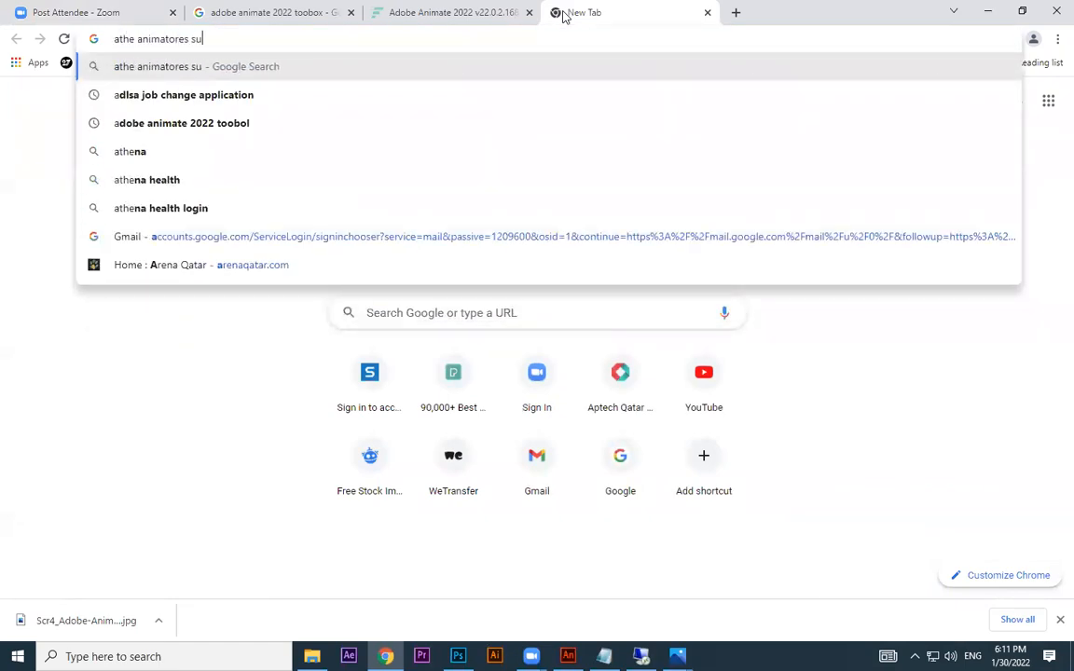
type("rvi")
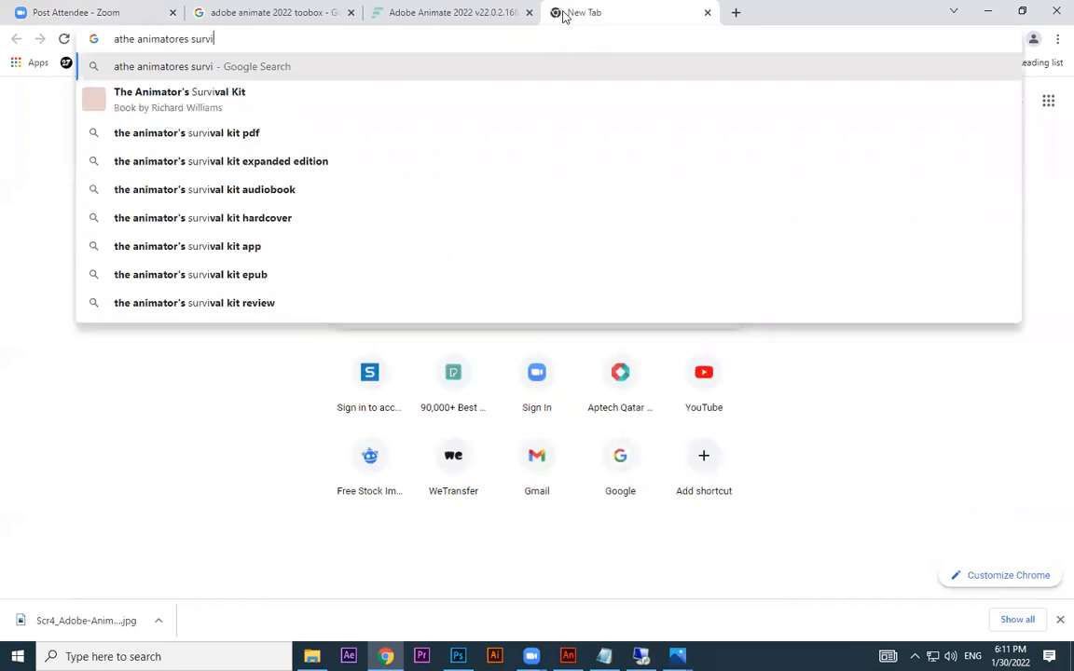
type("val kit")
key("Return")
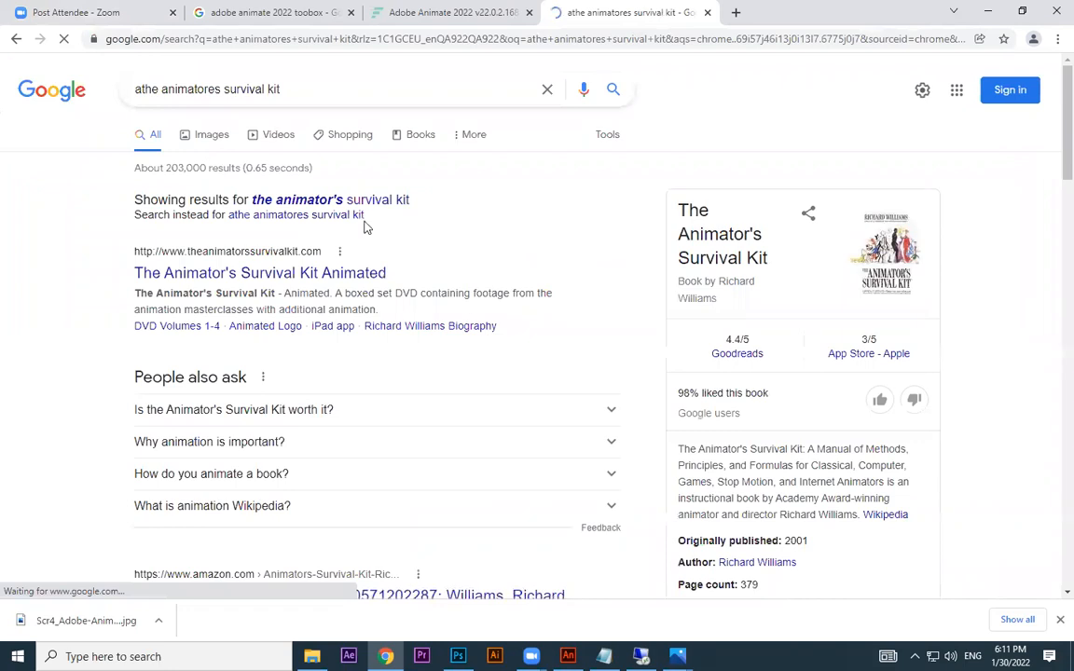
Step: Browse the image results for The Animator's Survival Kit and preview the page on overlapping action with its related images
scroll(522, 372, "down", 3)
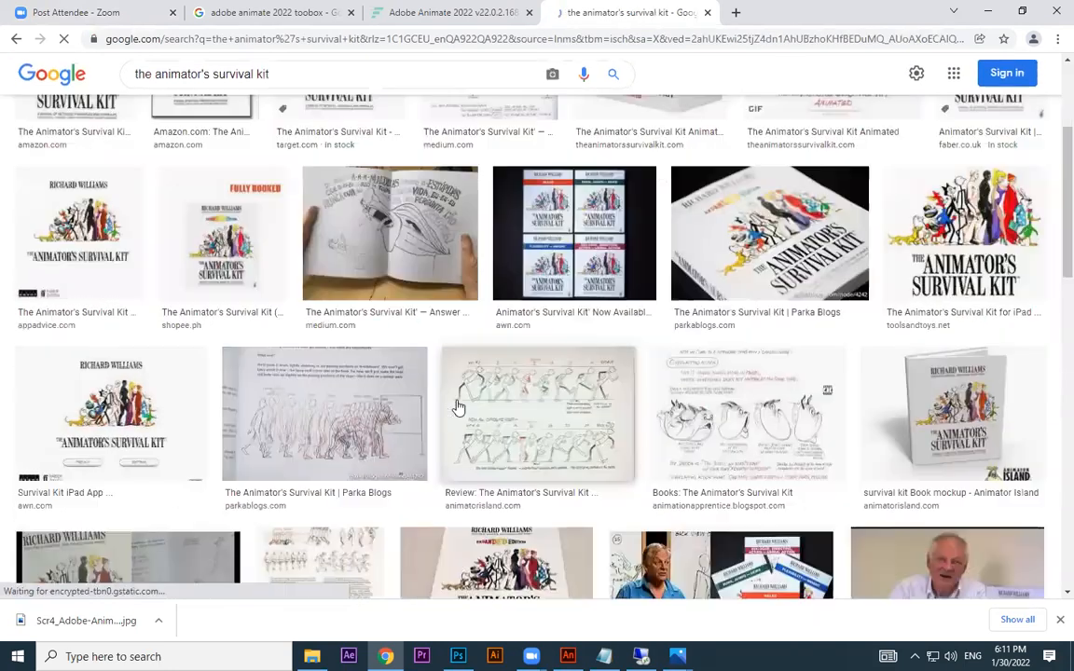
scroll(751, 278, "down", 2)
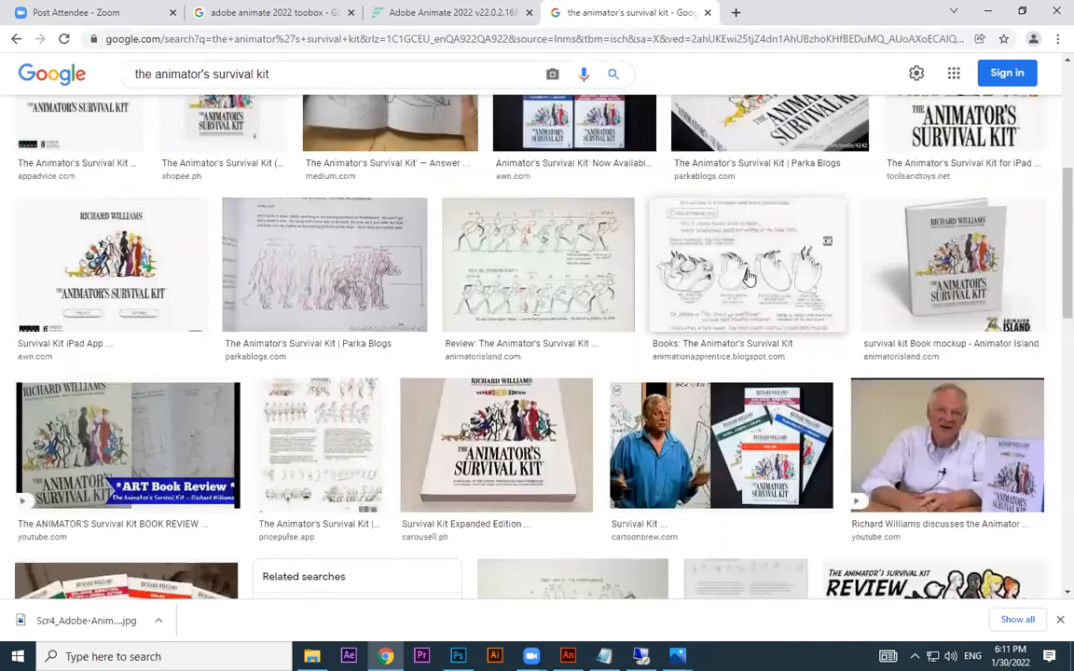
left_click(775, 207)
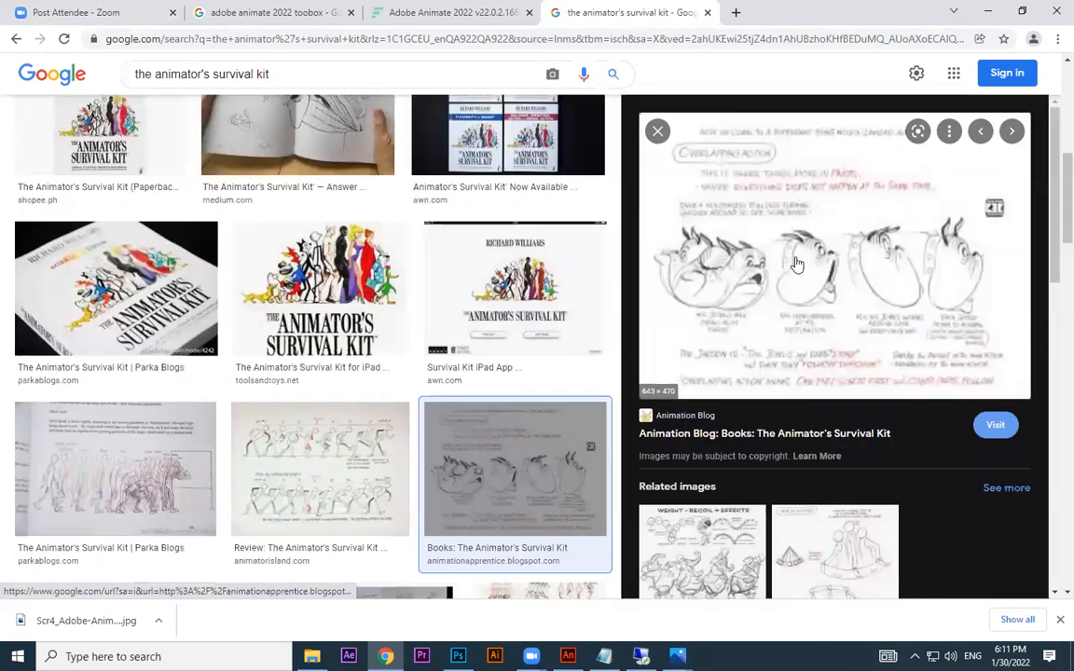
scroll(129, 335, "down", 2)
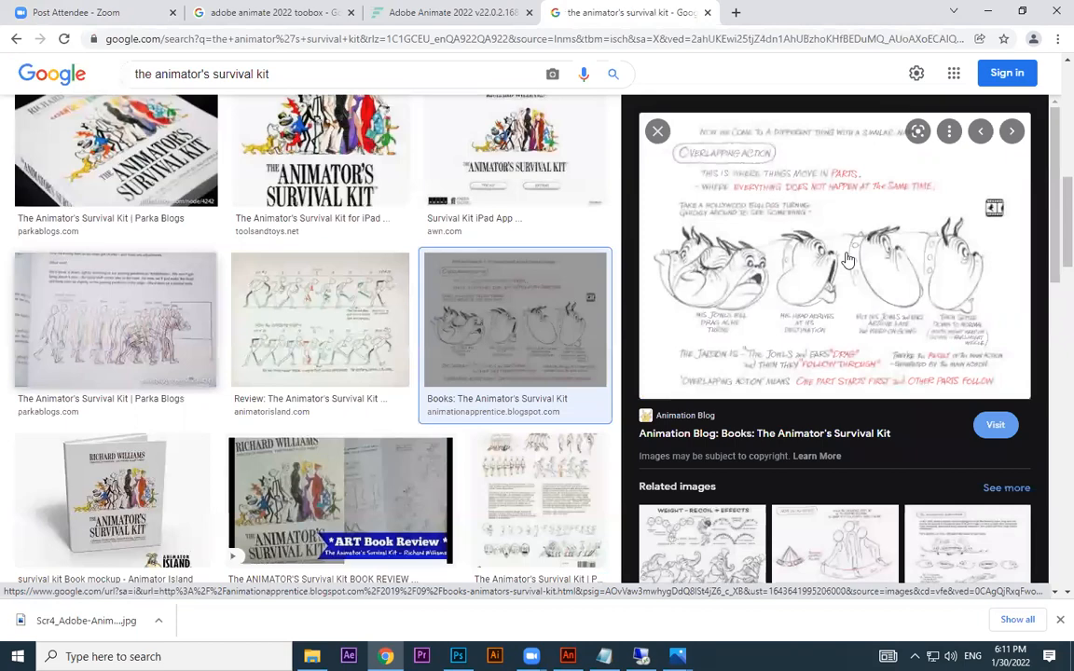
scroll(725, 298, "down", 2)
scroll(727, 384, "down", 2)
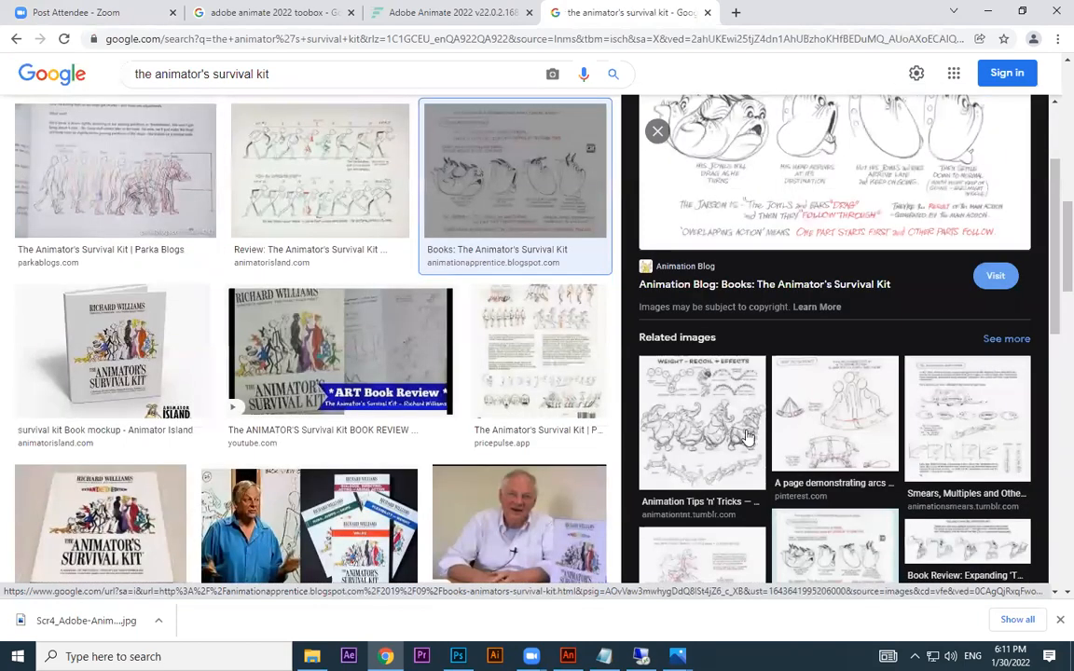
Step: Look through the related images on the arc of motion principle and preview the diagram of the arc applied to a pendulum
scroll(642, 315, "down", 3)
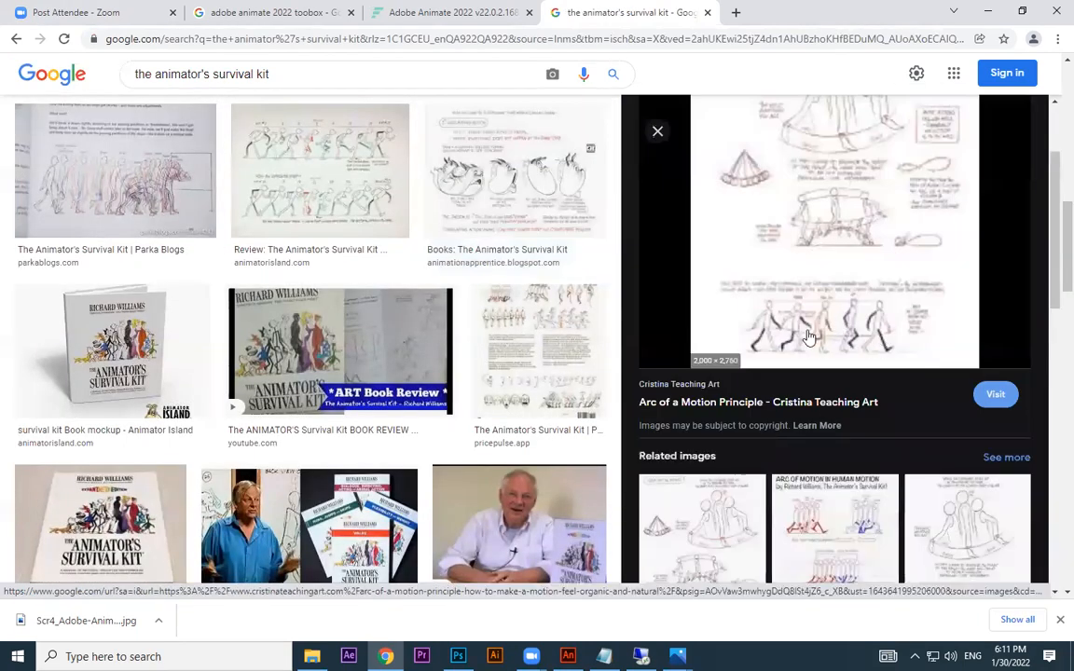
scroll(769, 466, "down", 2)
scroll(736, 466, "down", 2)
scroll(746, 392, "down", 3)
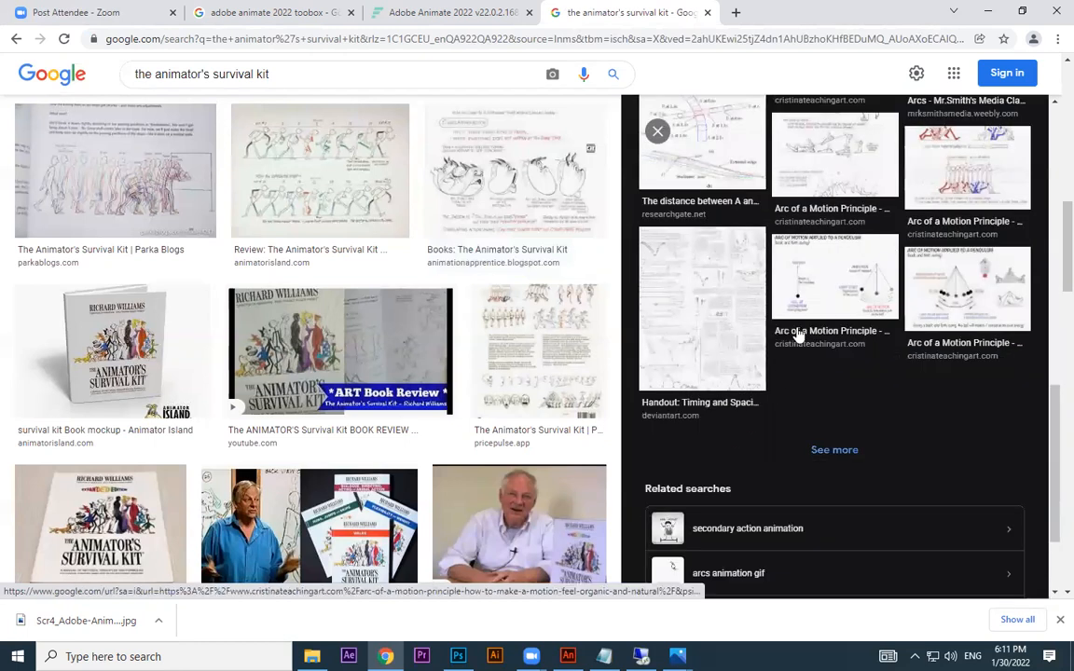
left_click(842, 277)
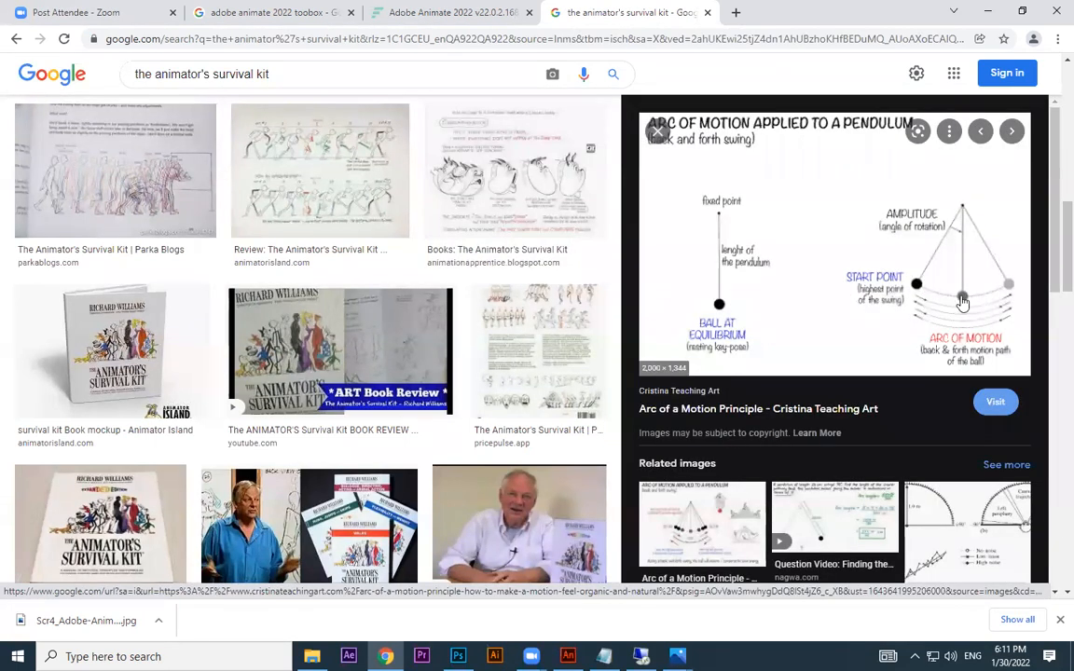
Step: Look through the related images for the arc of motion applied to a bouncing ball, preview that diagram and browse its related images
scroll(534, 376, "down", 2)
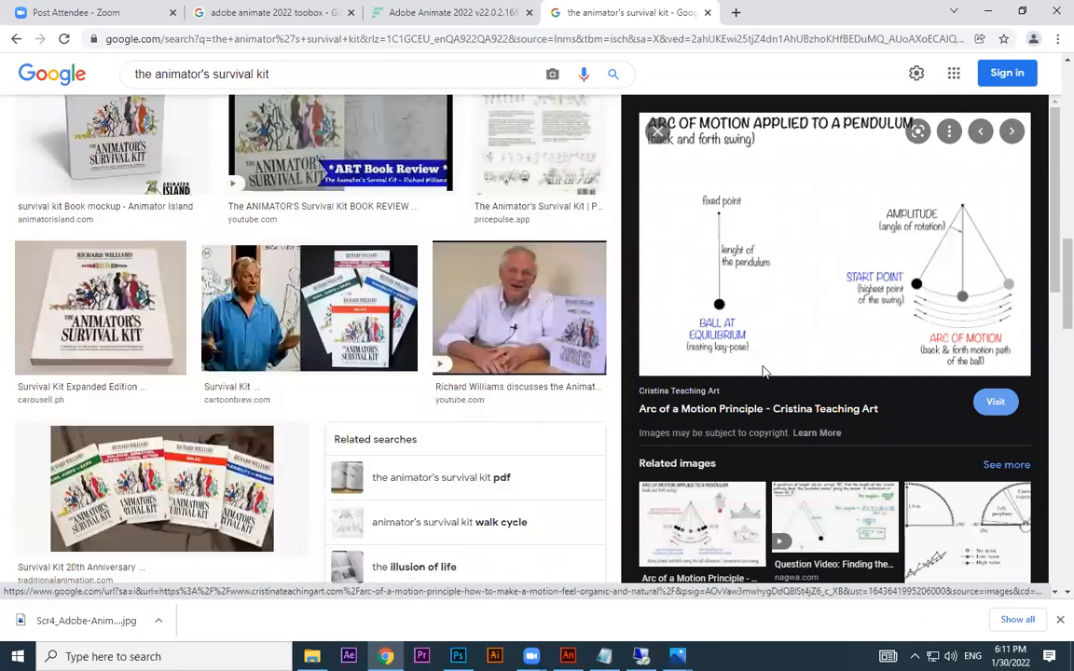
scroll(844, 429, "down", 4)
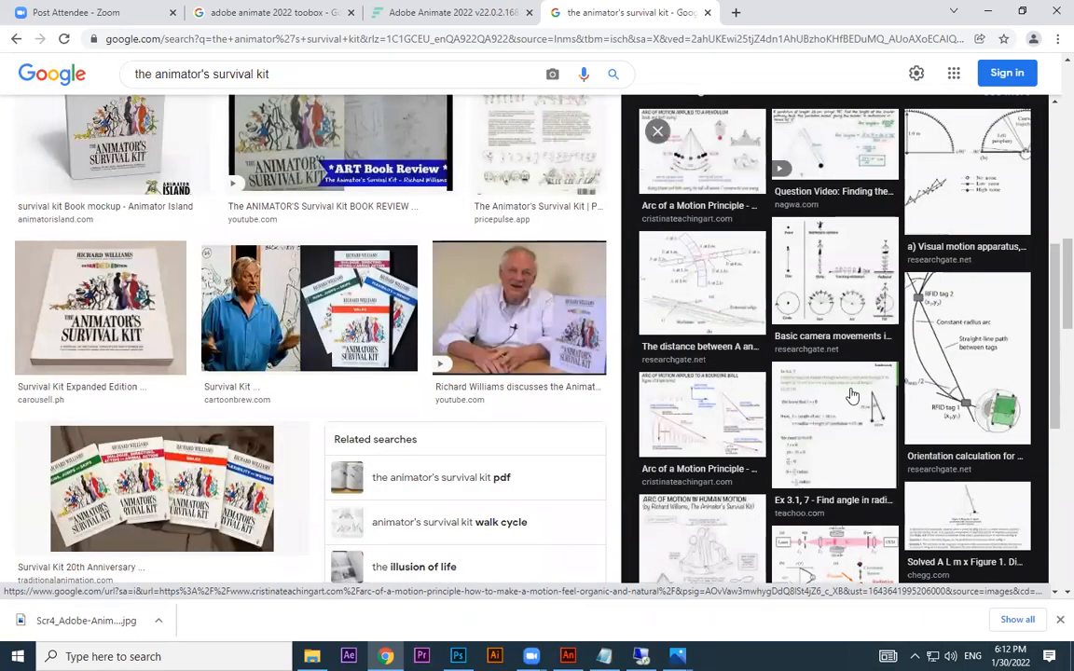
left_click(707, 407)
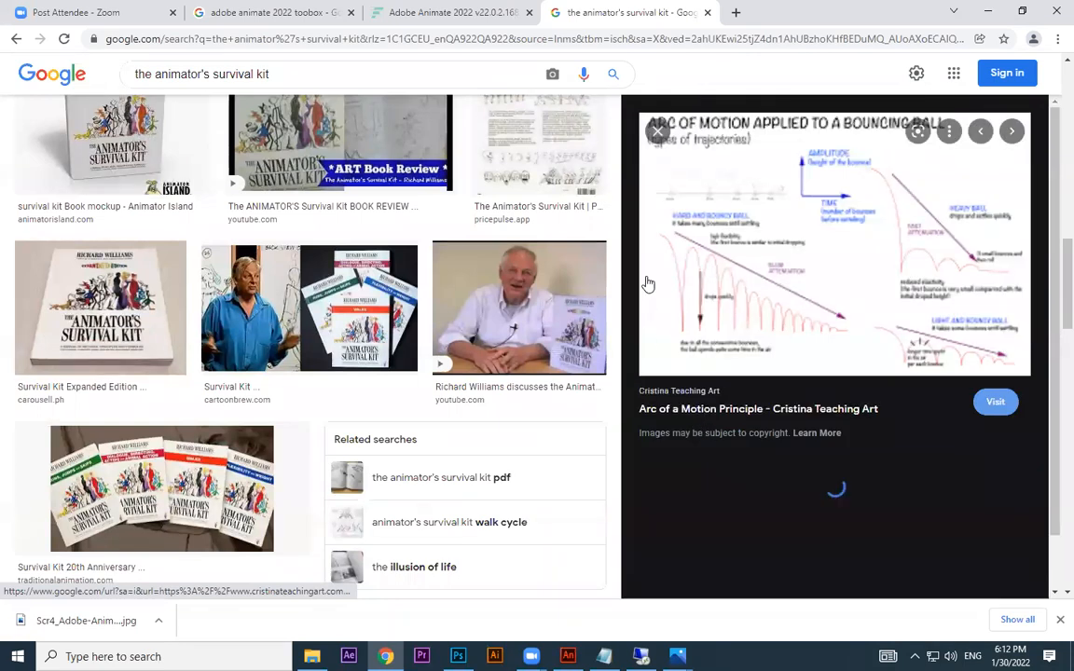
scroll(848, 436, "down", 5)
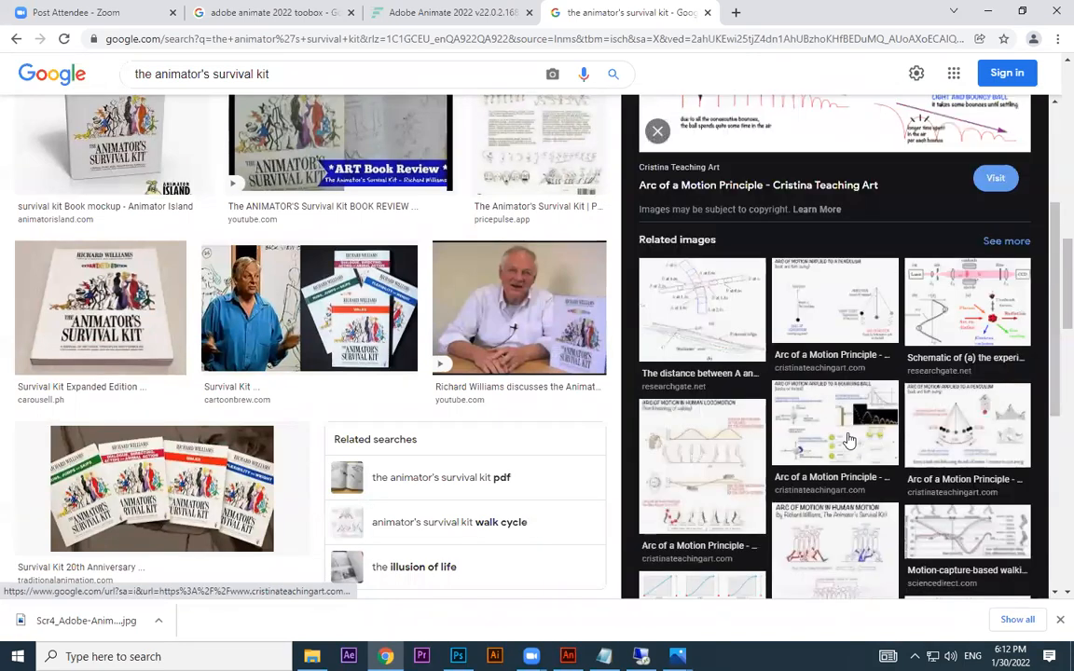
scroll(864, 457, "down", 2)
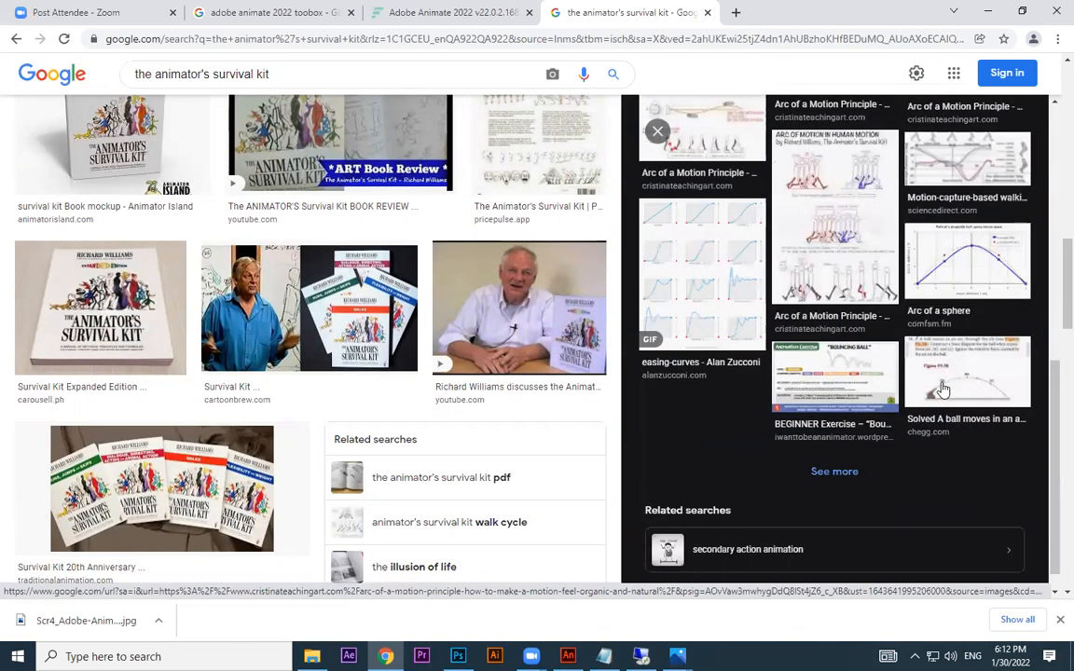
Step: Switch back to Adobe Animate and review the ball layer's opening frames, returning the playhead to frame 1
left_click(1020, 12)
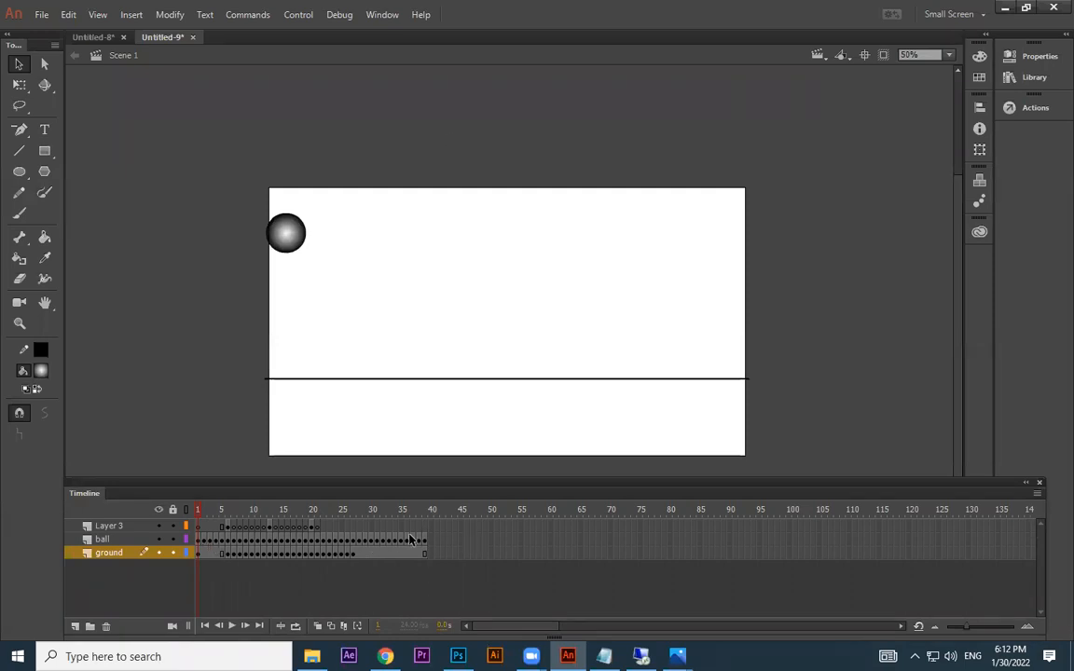
left_click(206, 541)
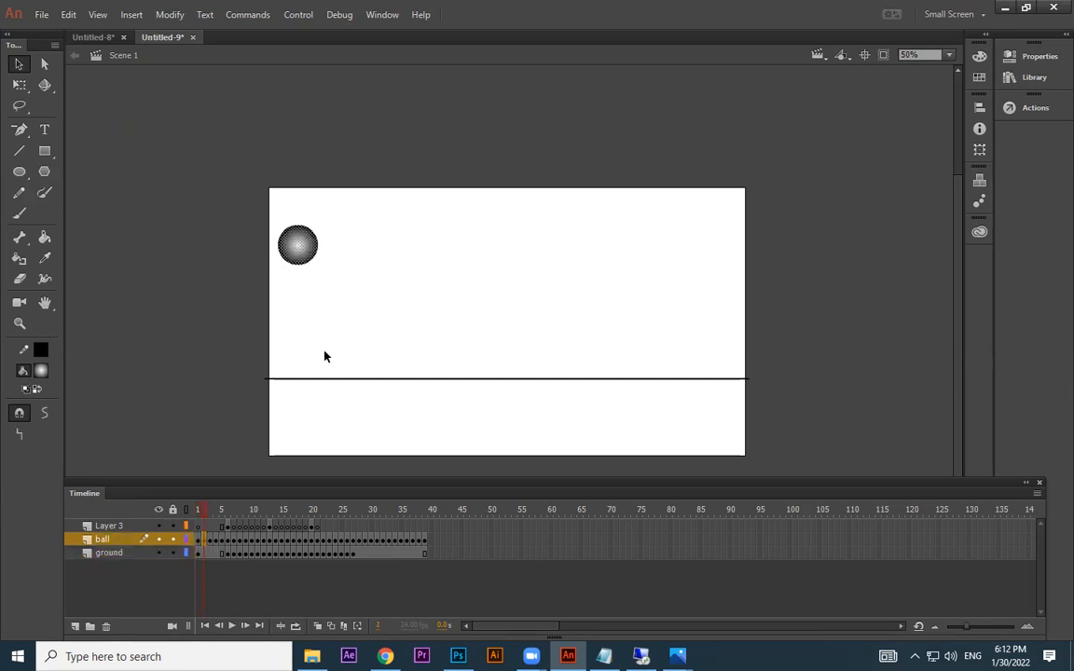
left_click_drag(218, 546, 267, 542)
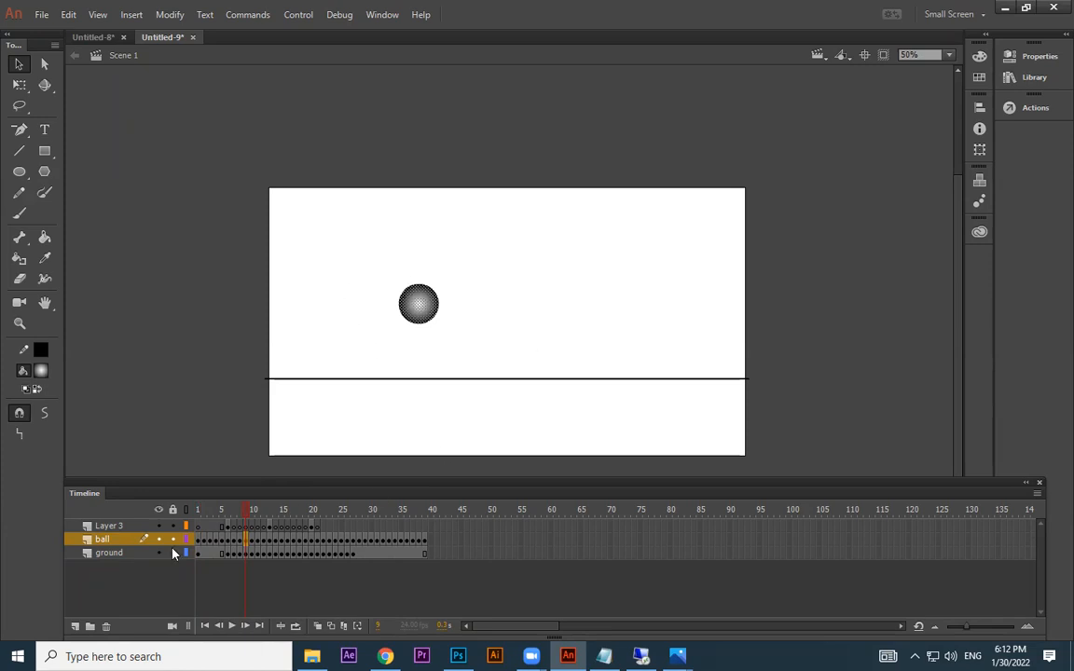
left_click_drag(224, 513, 91, 431)
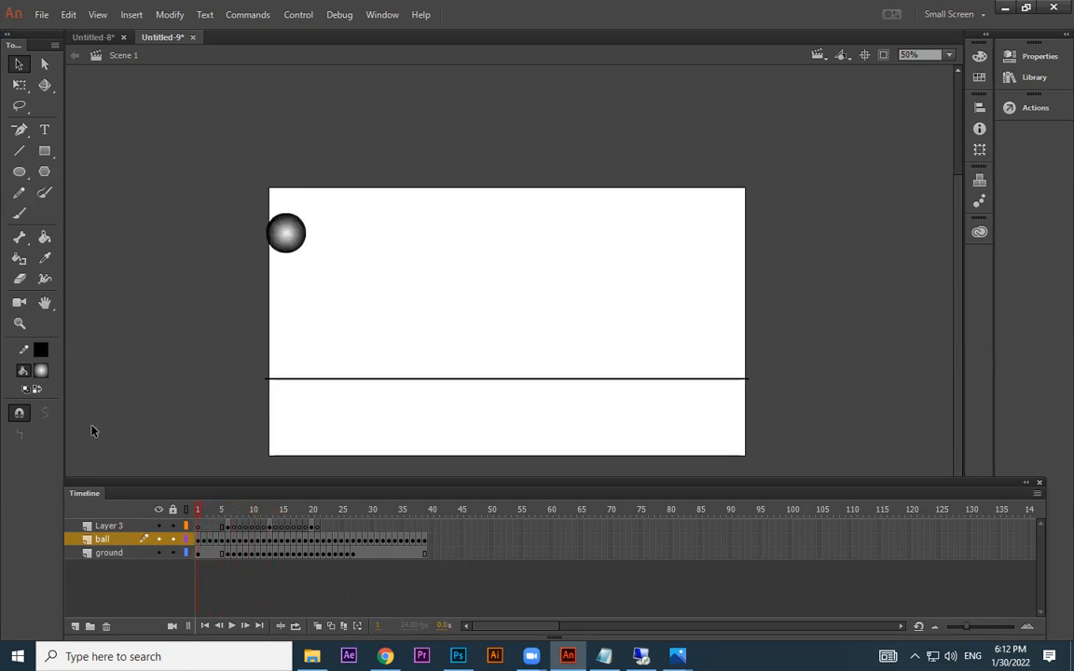
Step: Test the bouncing-ball movie, close the preview and scrub through the first bounce on the timeline
key("ctrl+Return")
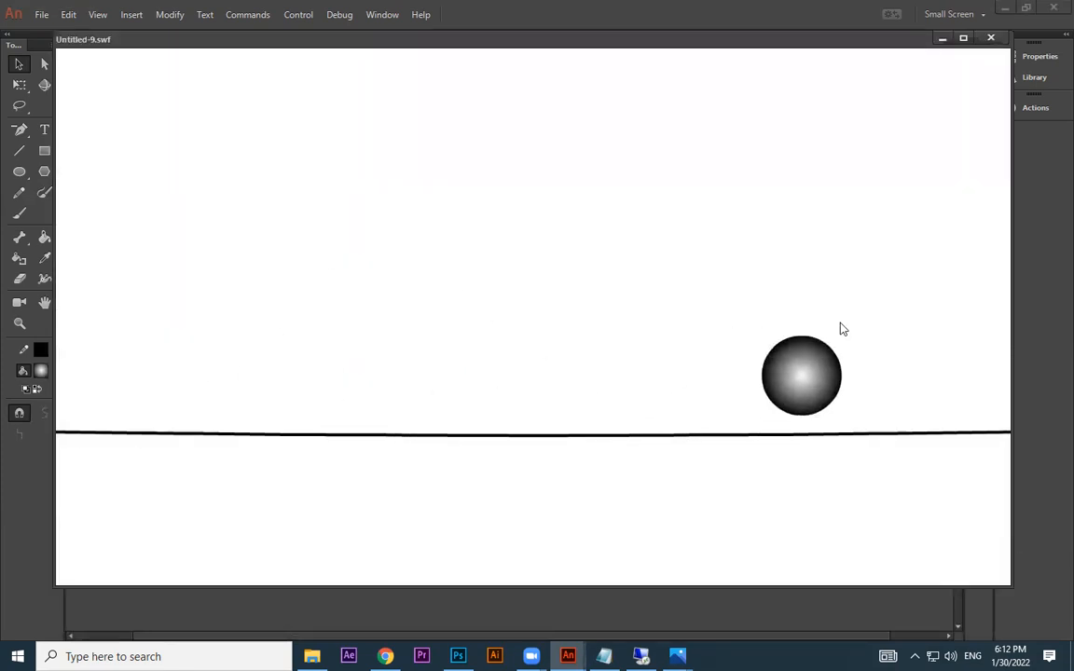
left_click(990, 38)
left_click_drag(213, 519, 239, 525)
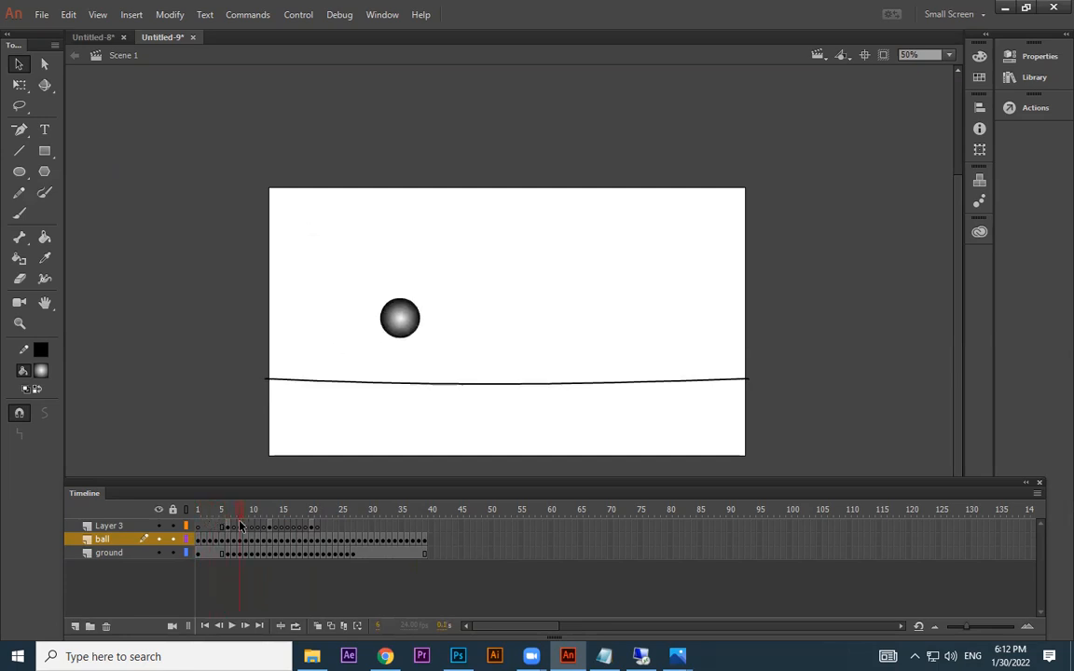